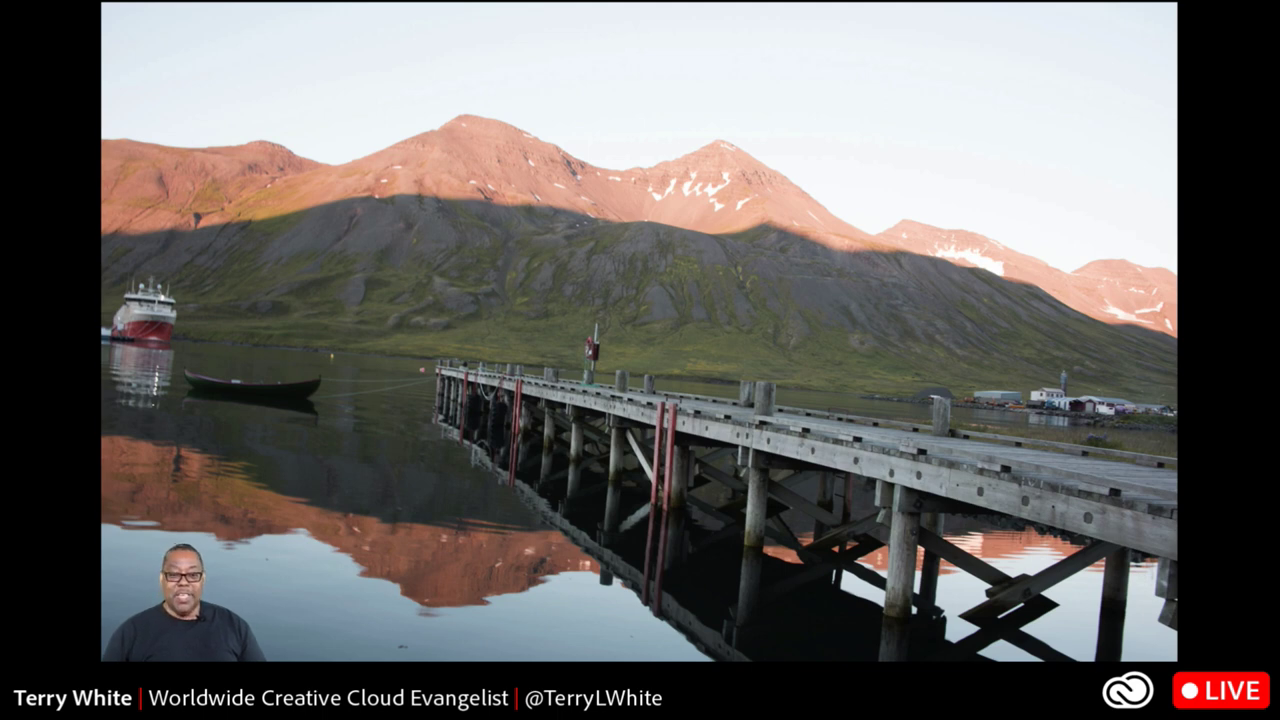
Toggle to the darker before view of the pier photo, then return to the 18-photo grid.
key("backslash")
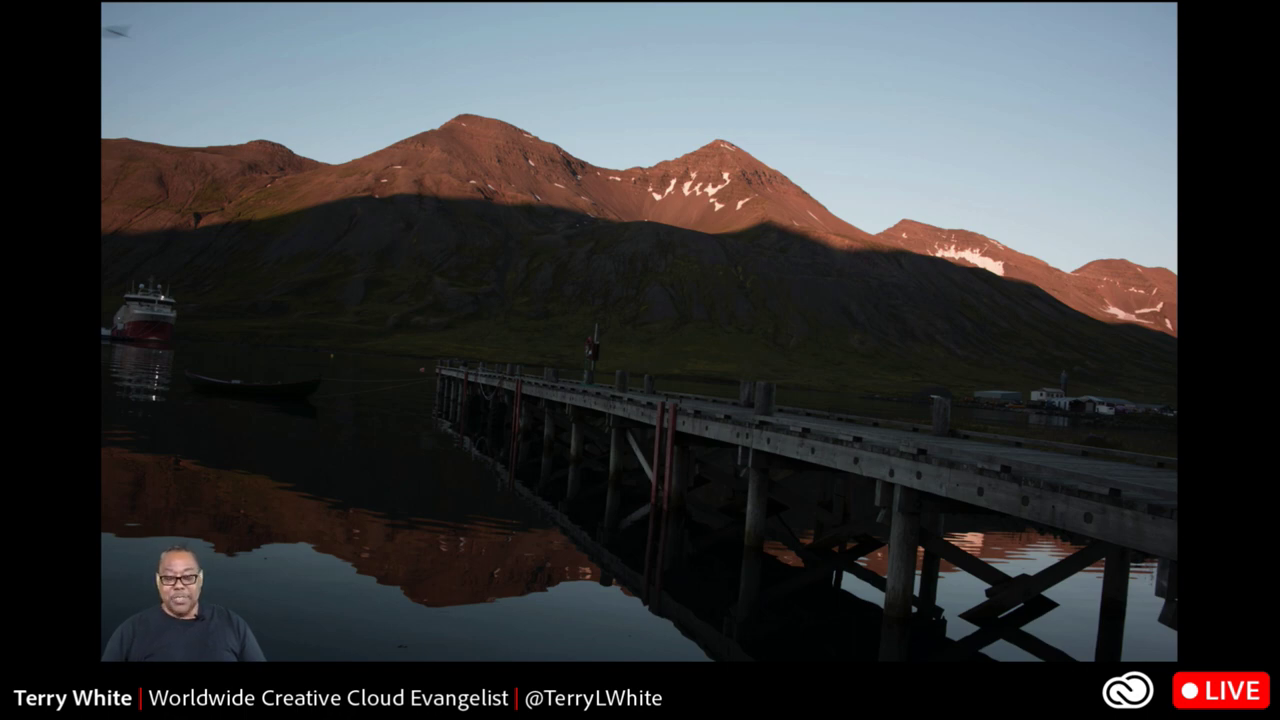
key("g")
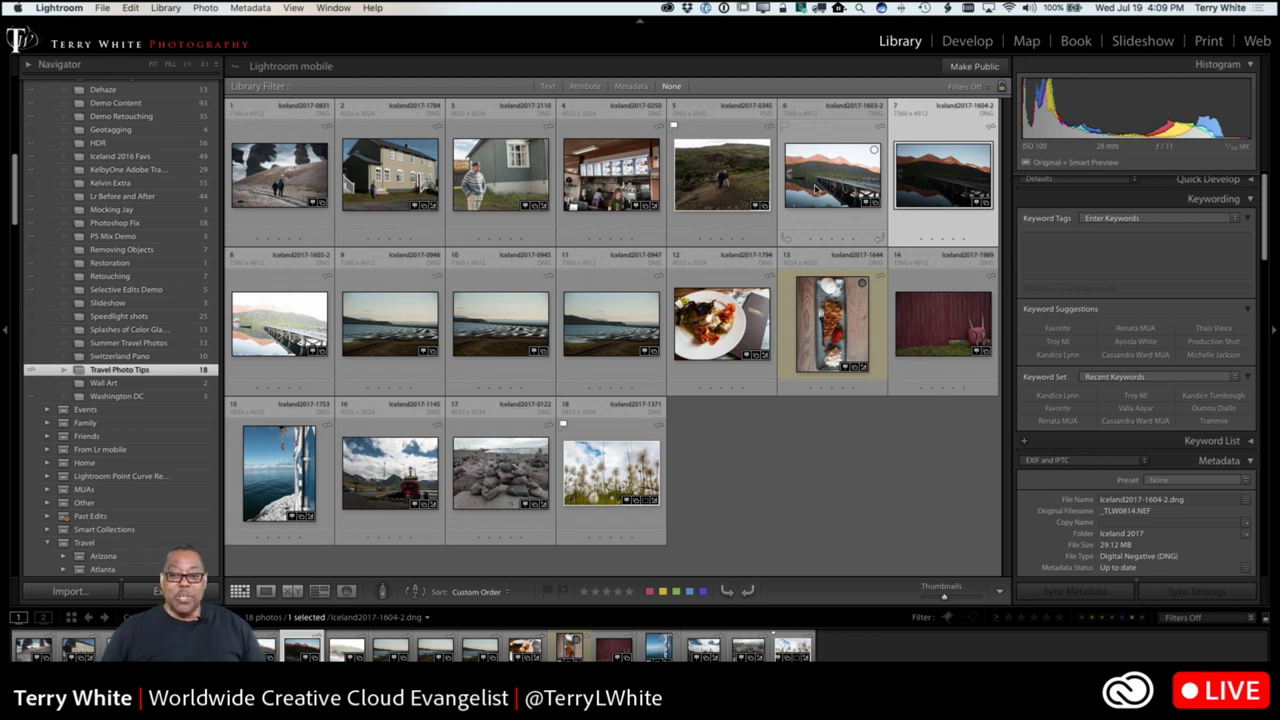
Select the three pier exposures, then narrow the selection to Iceland2017-1603-2 alone.
left_click(815, 205)
left_click(304, 342, "shift")
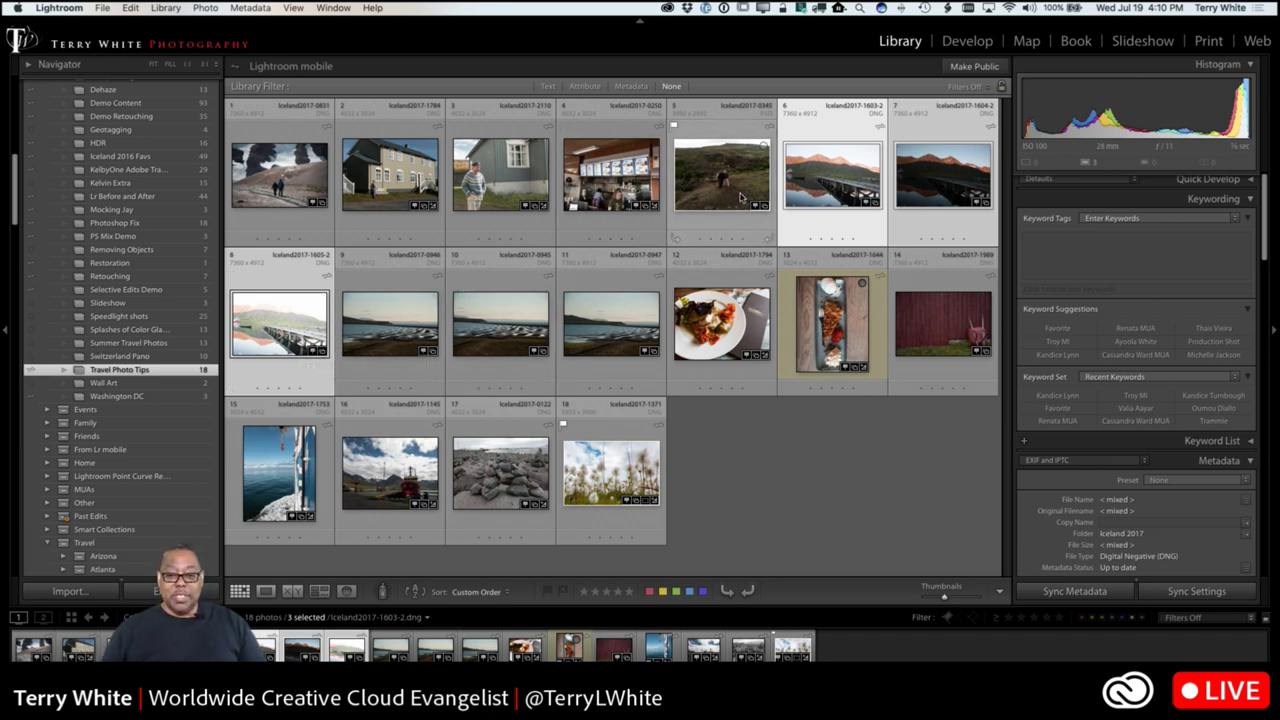
left_click(800, 180)
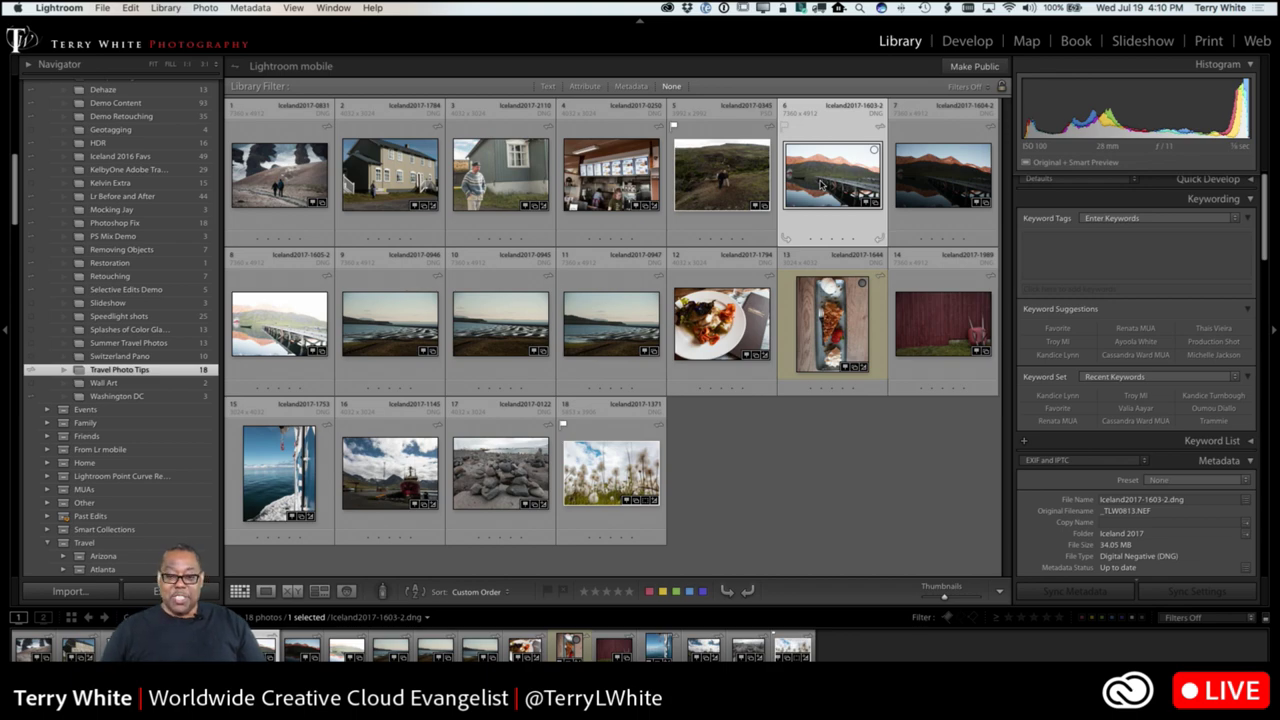
key("f")
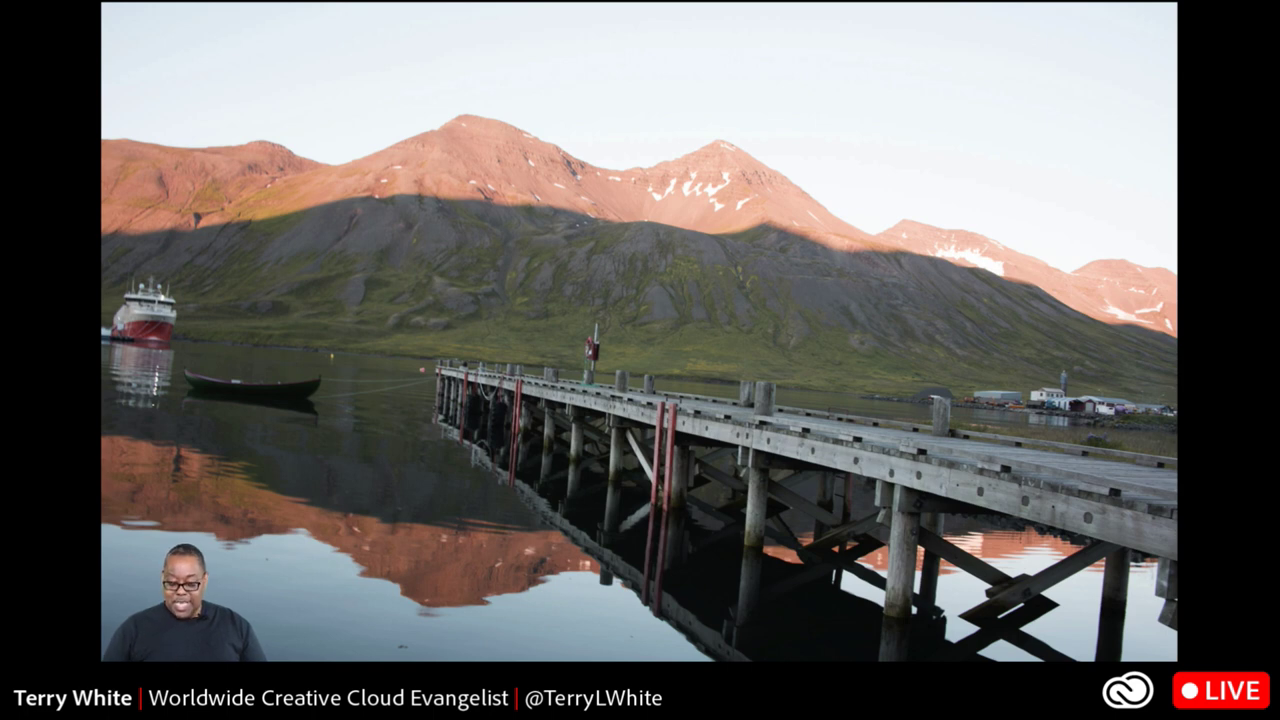
key("backslash")
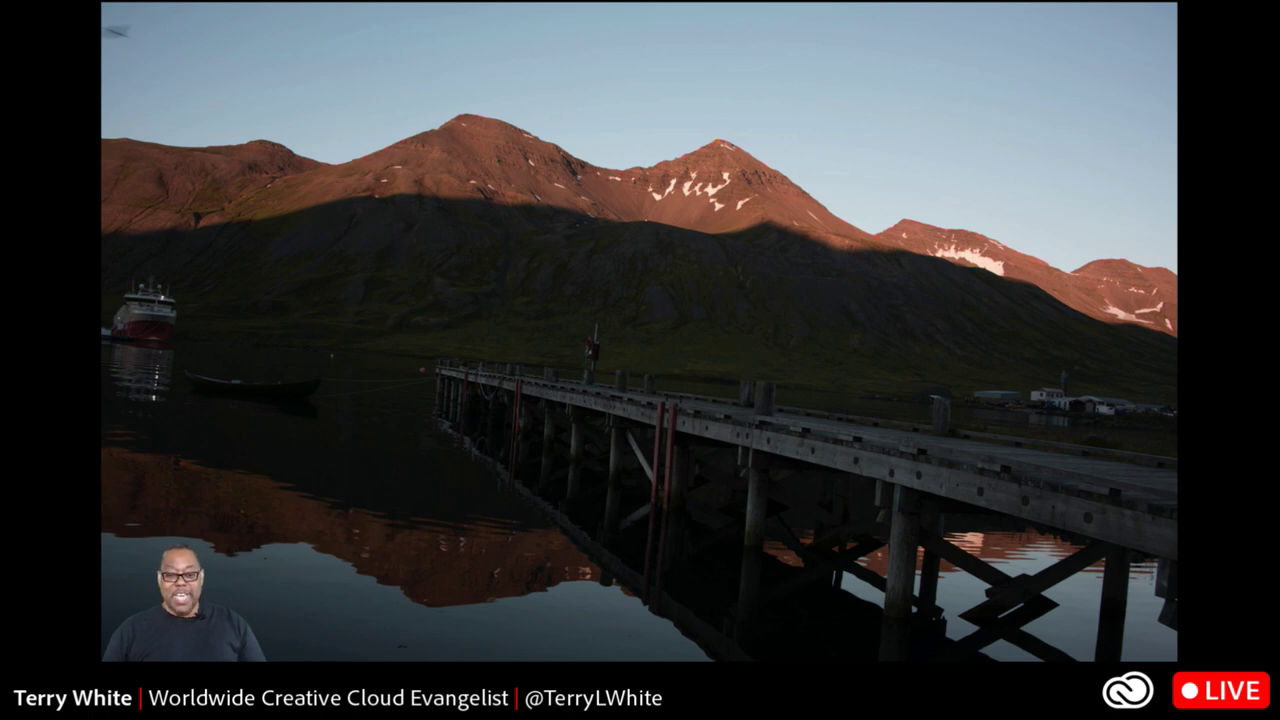
key("Right")
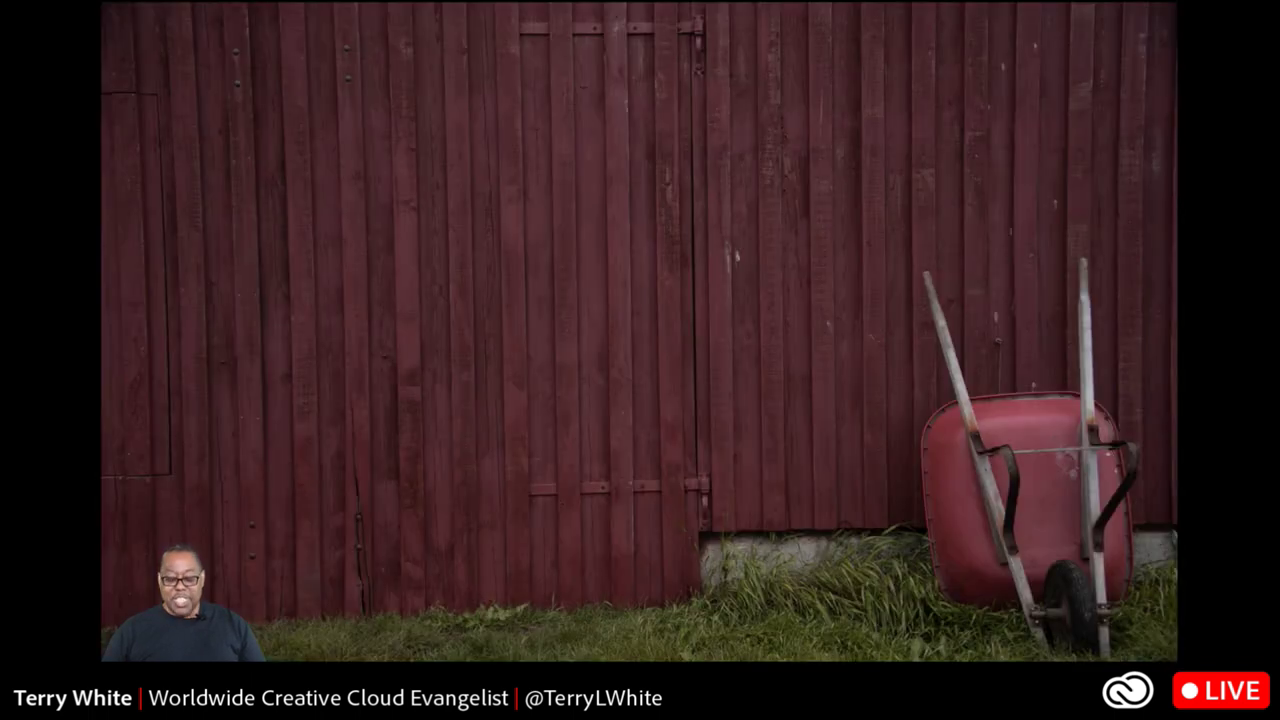
key("Right")
key("Right")
key("Left")
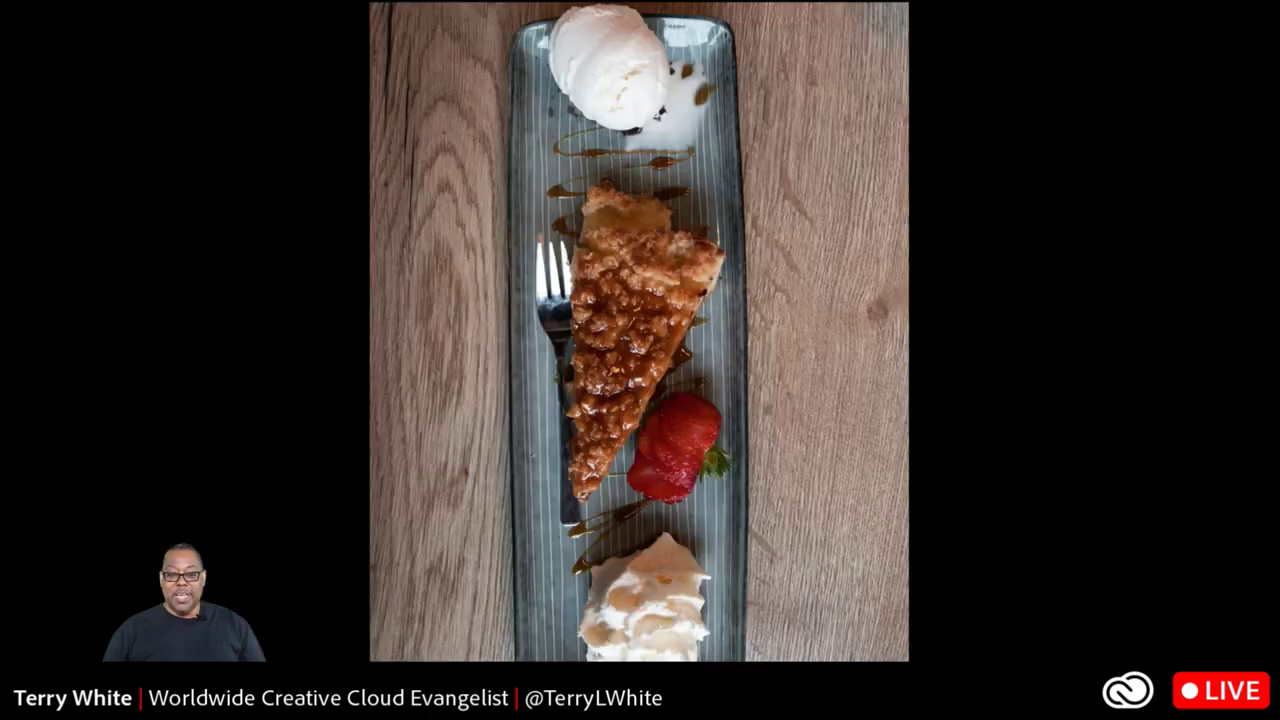
key("Left")
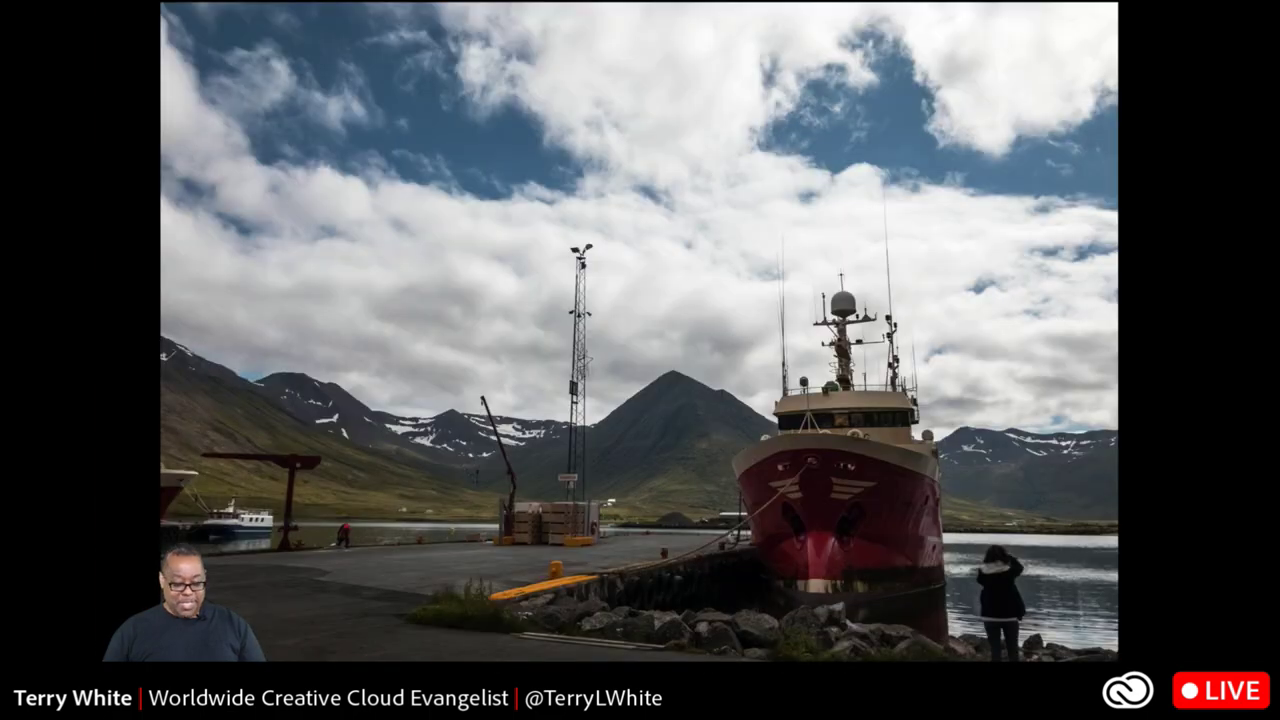
key("Escape")
left_click(822, 186)
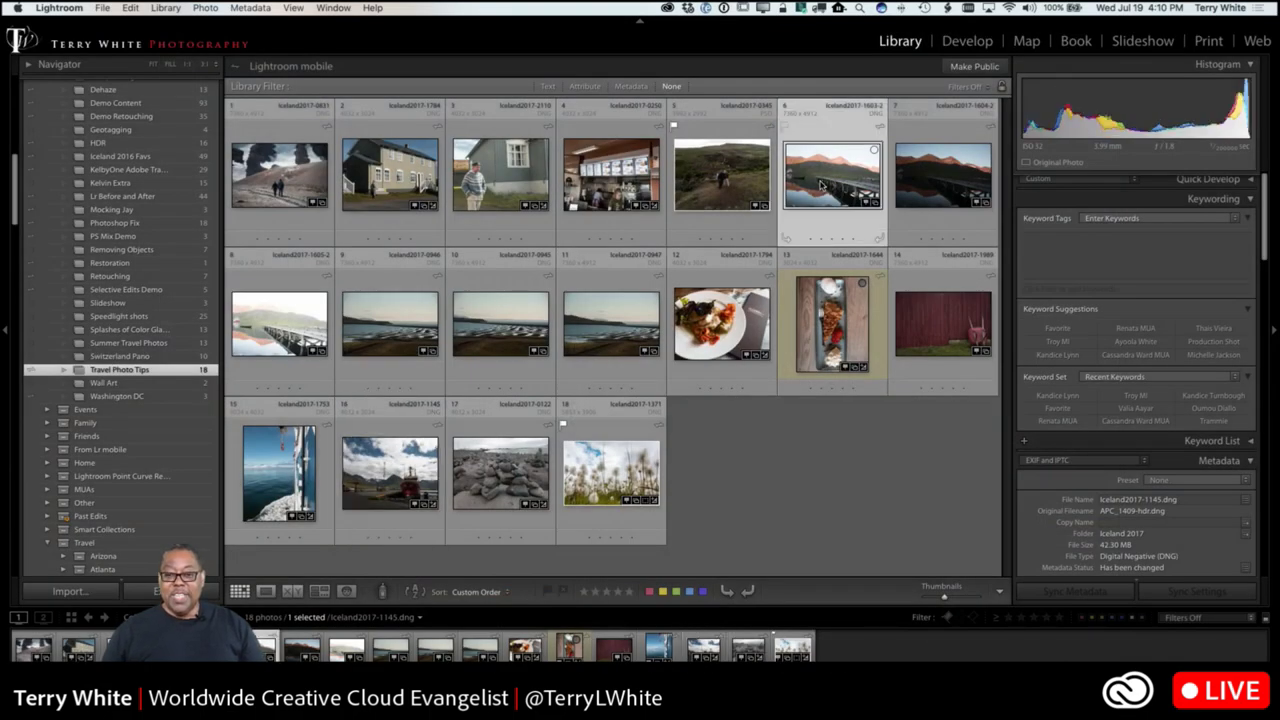
key("f")
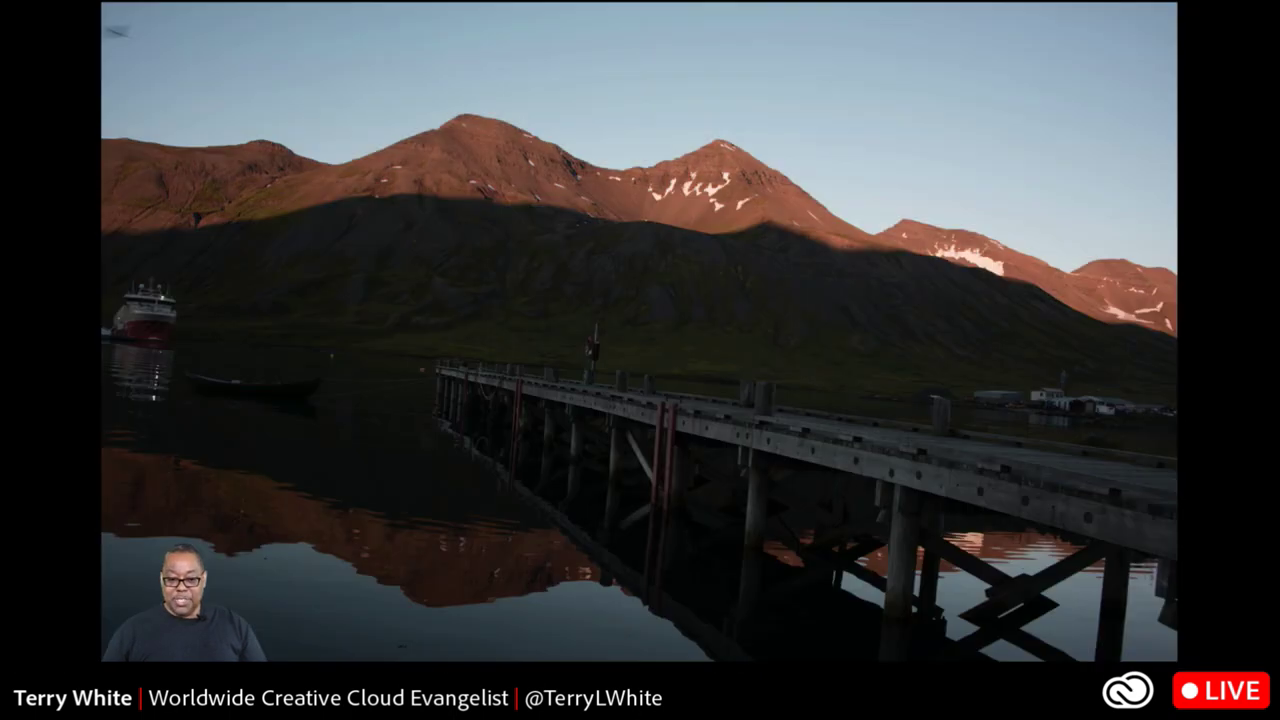
key("backslash")
key("backslash")
key("backslash")
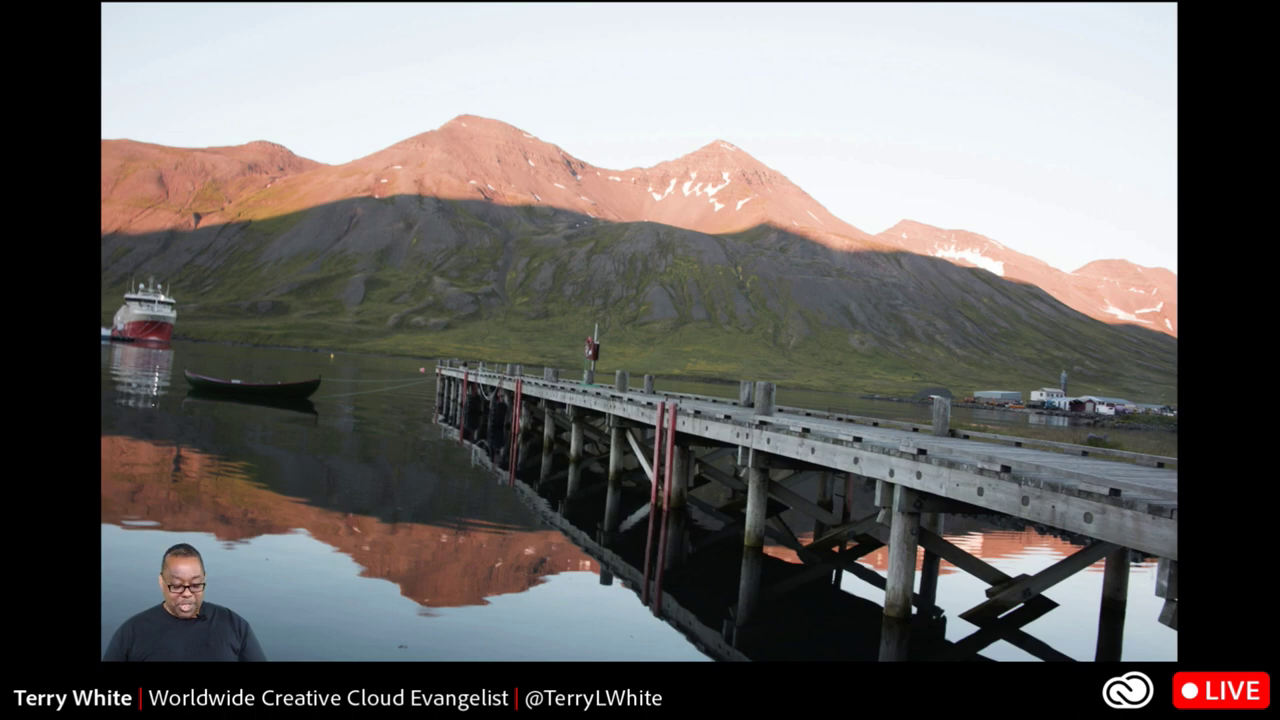
key("f")
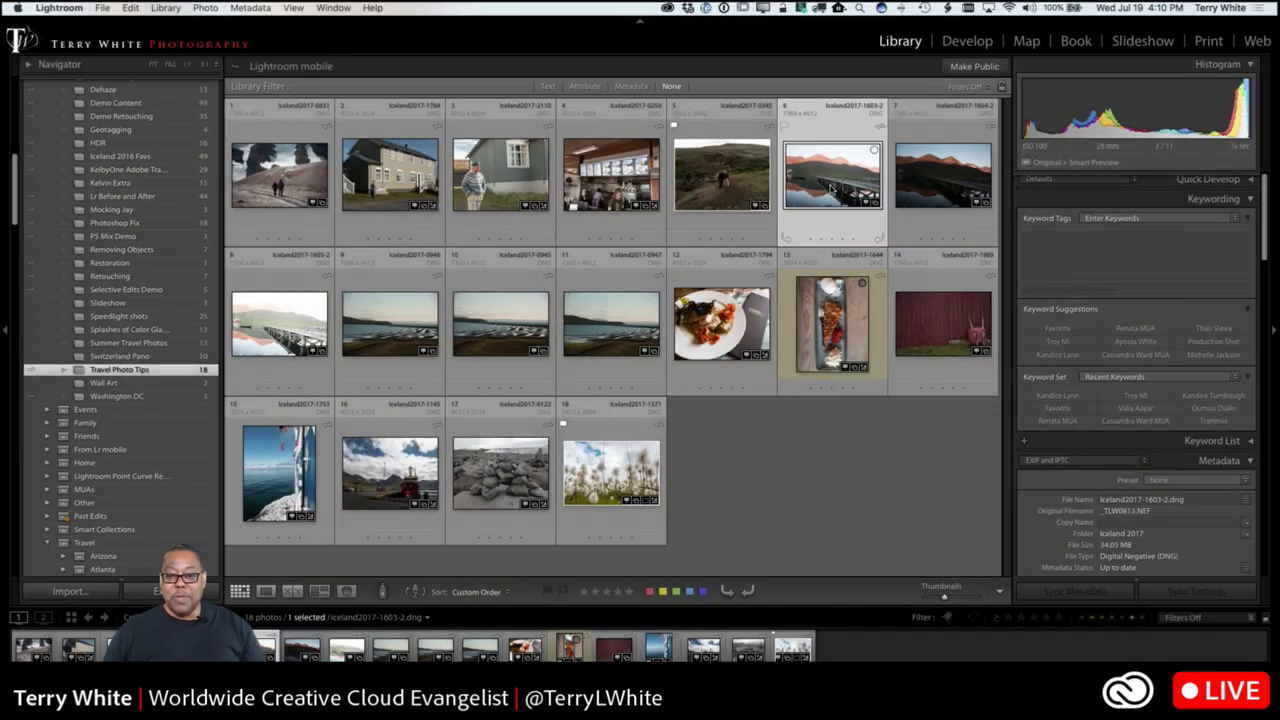
Add the second pier exposure to the selection and choose Photo Merge > HDR for both.
left_click(940, 180, "super")
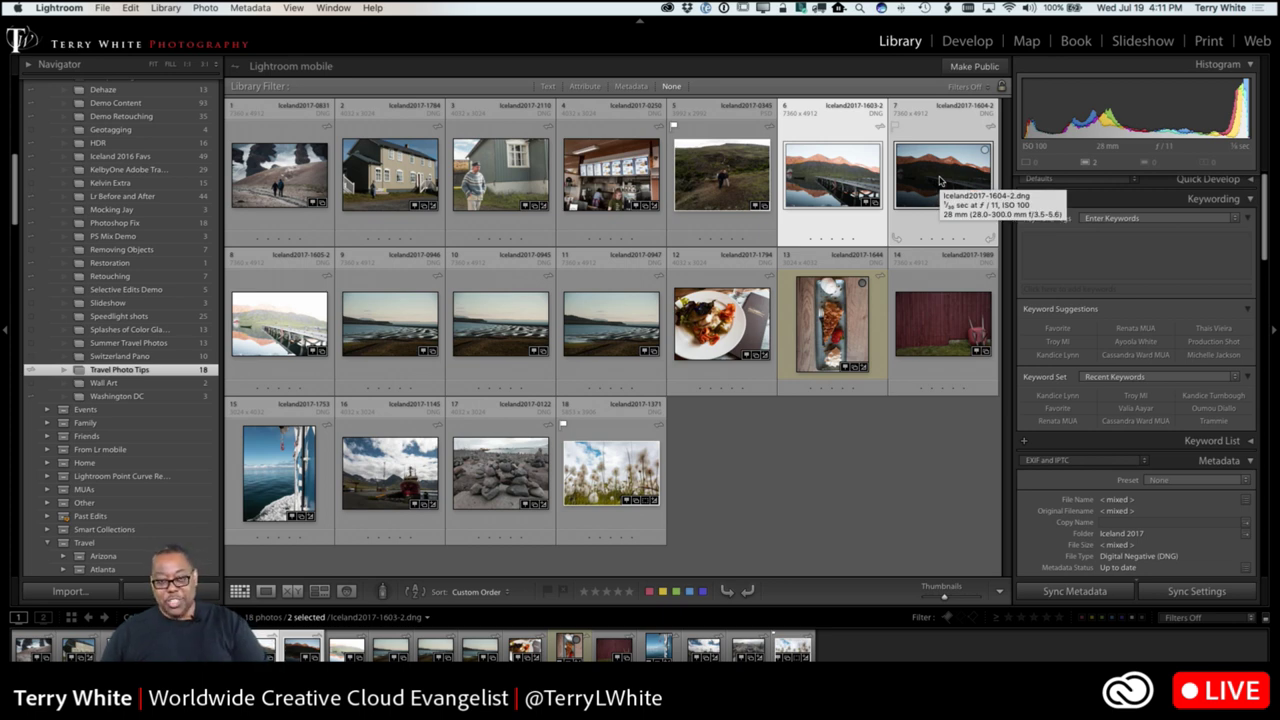
right_click(847, 175)
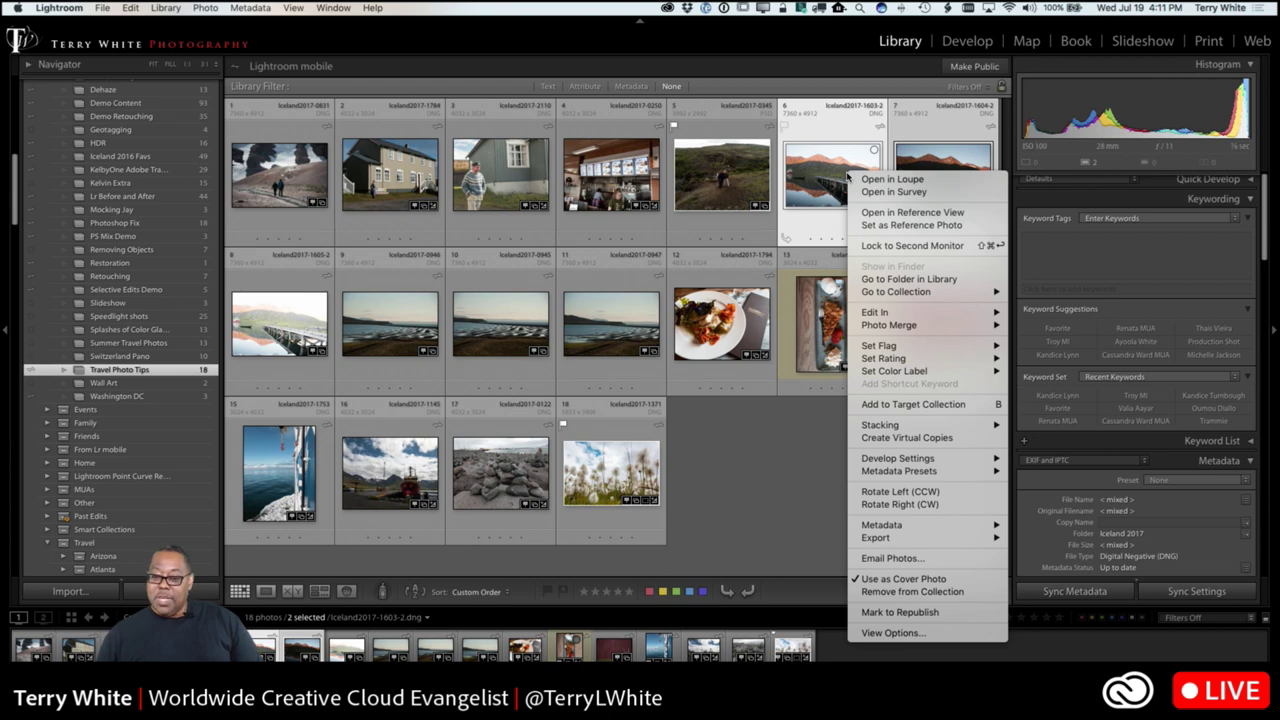
mouse_move(988, 320)
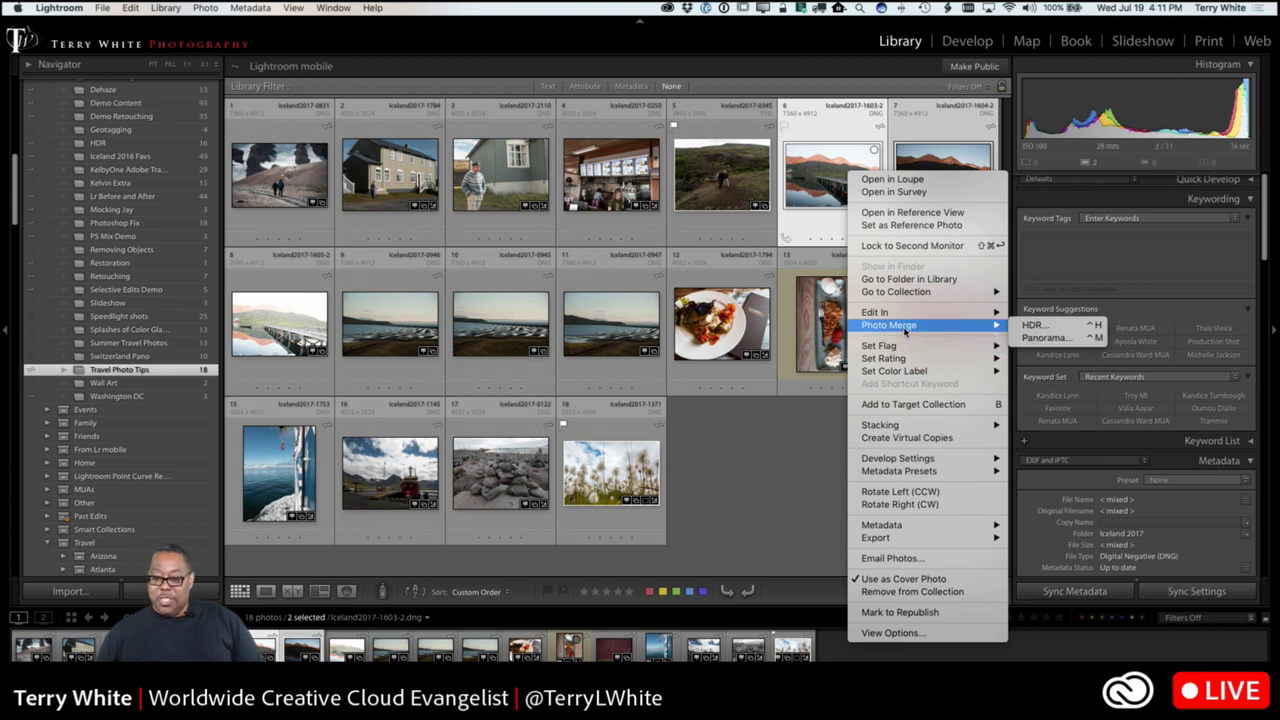
left_click(1052, 326)
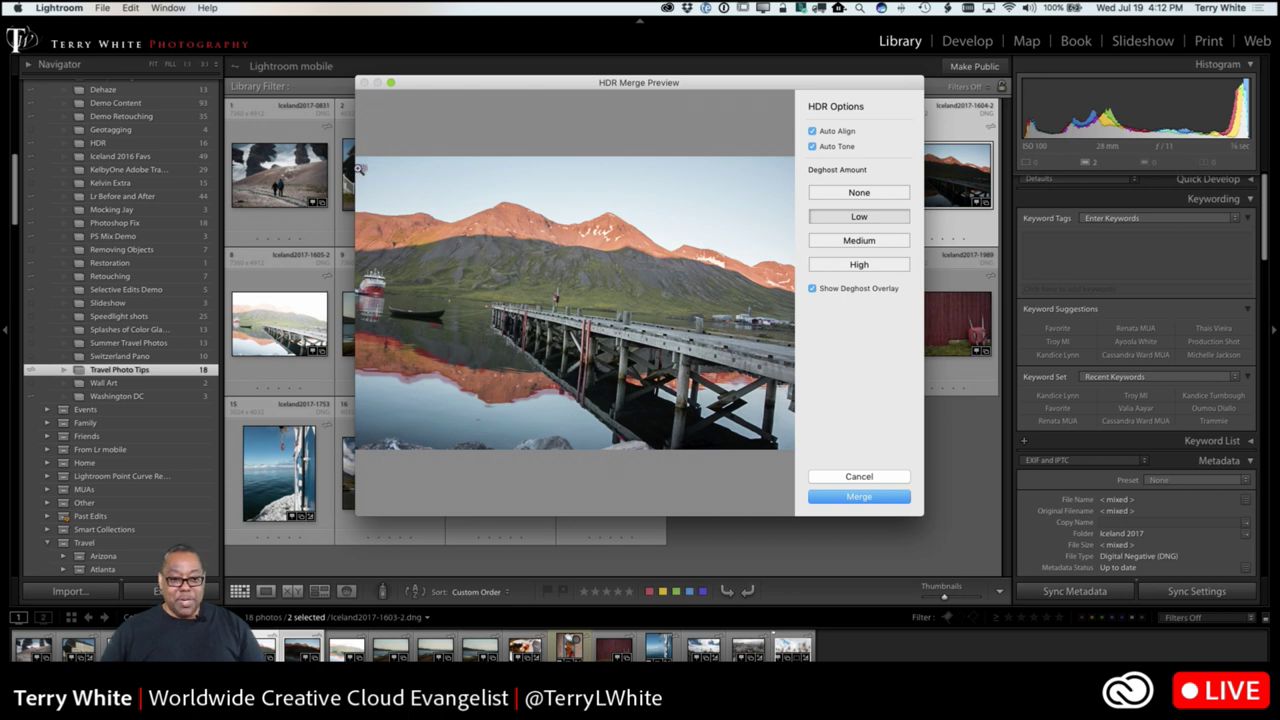
Merge the two exposures with Auto Align, Auto Tone and Low deghosting into Iceland2017-1603-2-HDR.
left_click(841, 500)
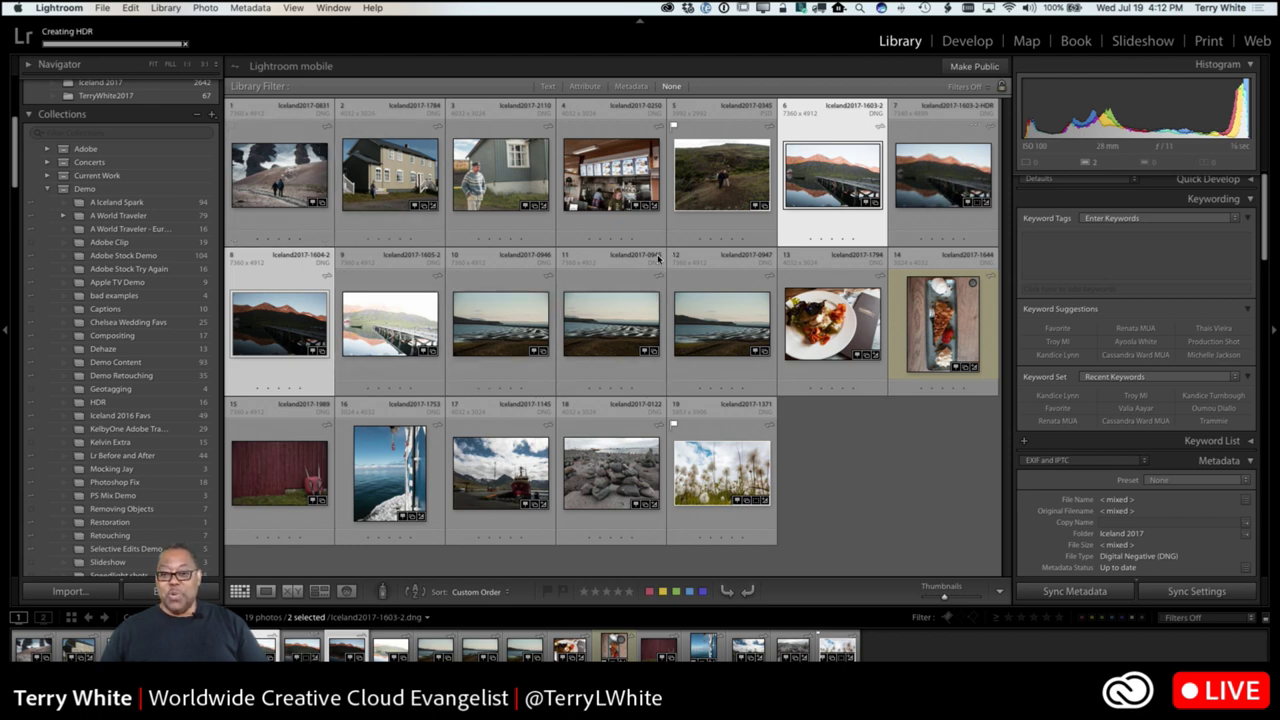
Select the Iceland2017-1603-2-HDR thumbnail and switch to the Develop module.
left_click(922, 190)
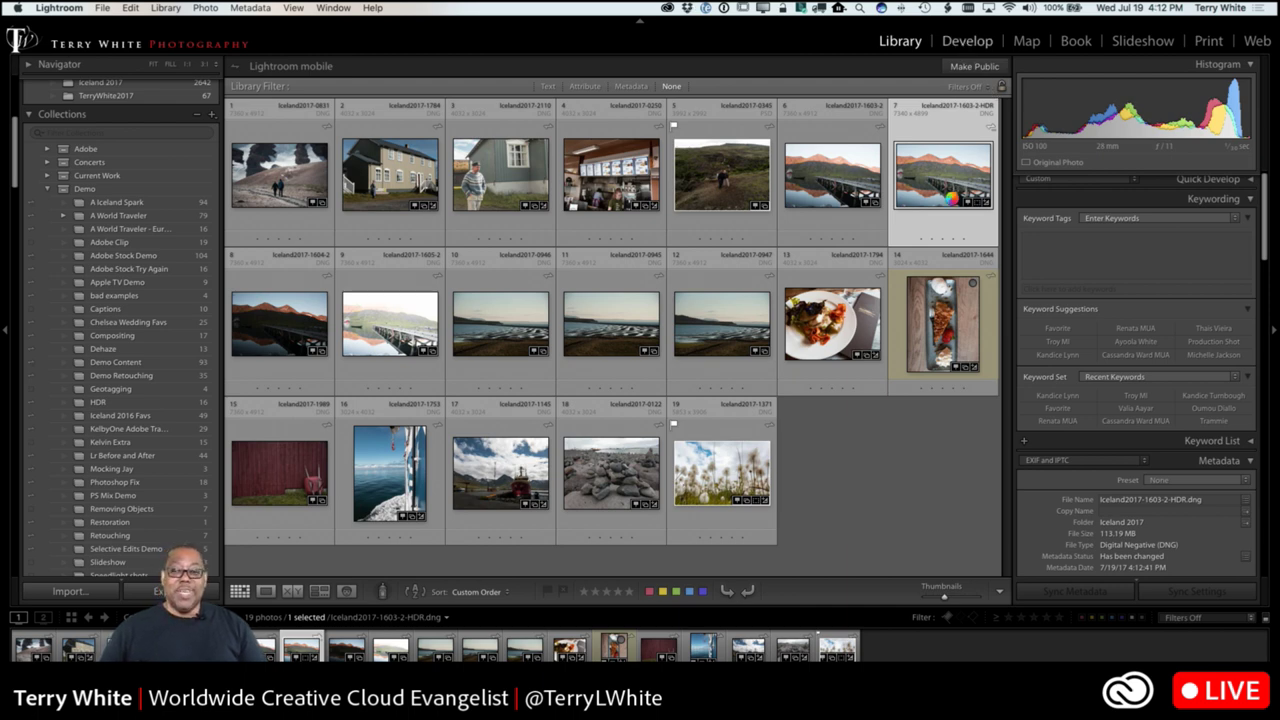
key("d")
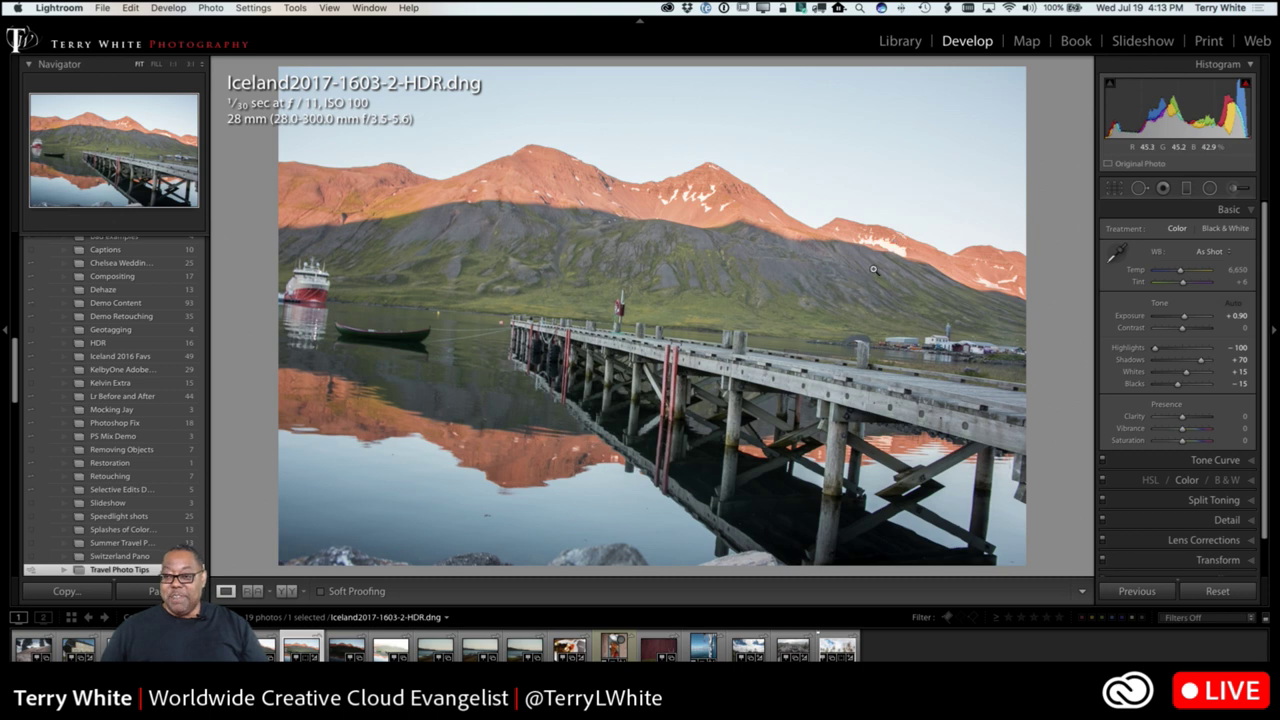
Activate the Crop & Straighten overlay on the merged HDR pier image.
left_click(1114, 189)
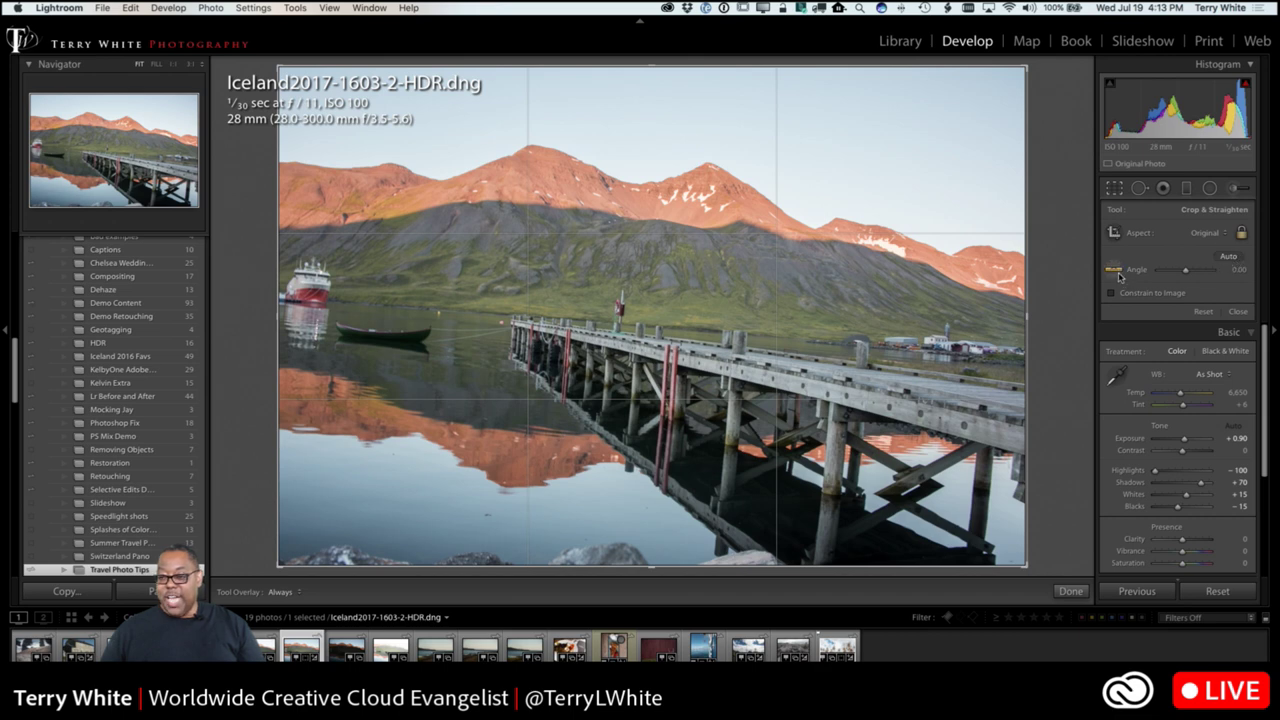
Auto-straighten the HDR pier photo, rotating it to a −5.95 angle.
left_click(1229, 257)
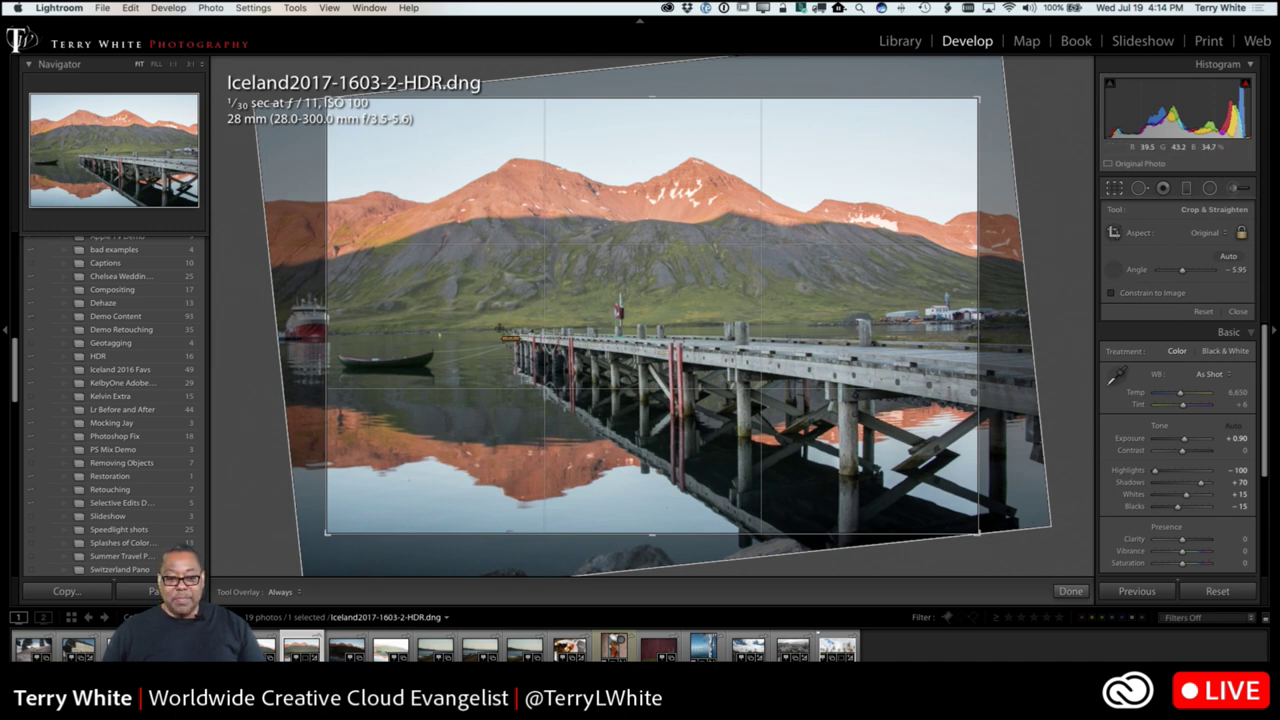
Draw a level line along the pier to set a −5.07 angle and commit the crop.
left_click_drag(498, 327, 704, 325)
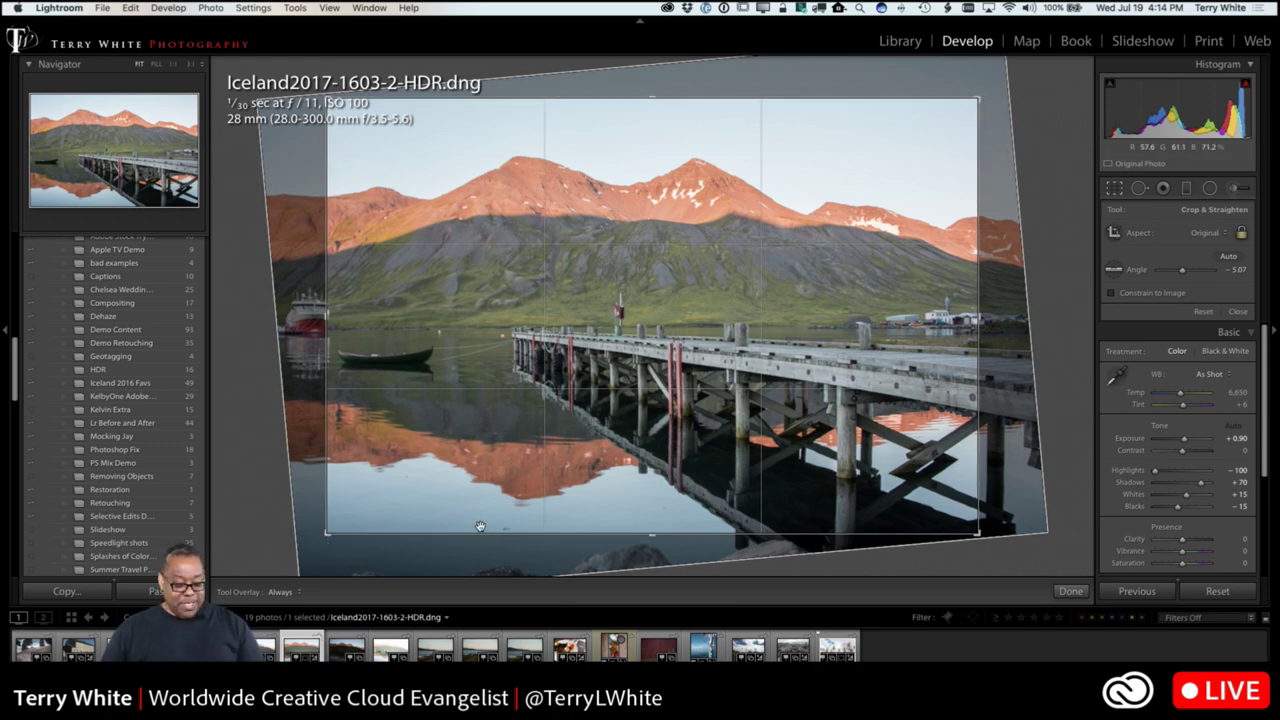
key("Return")
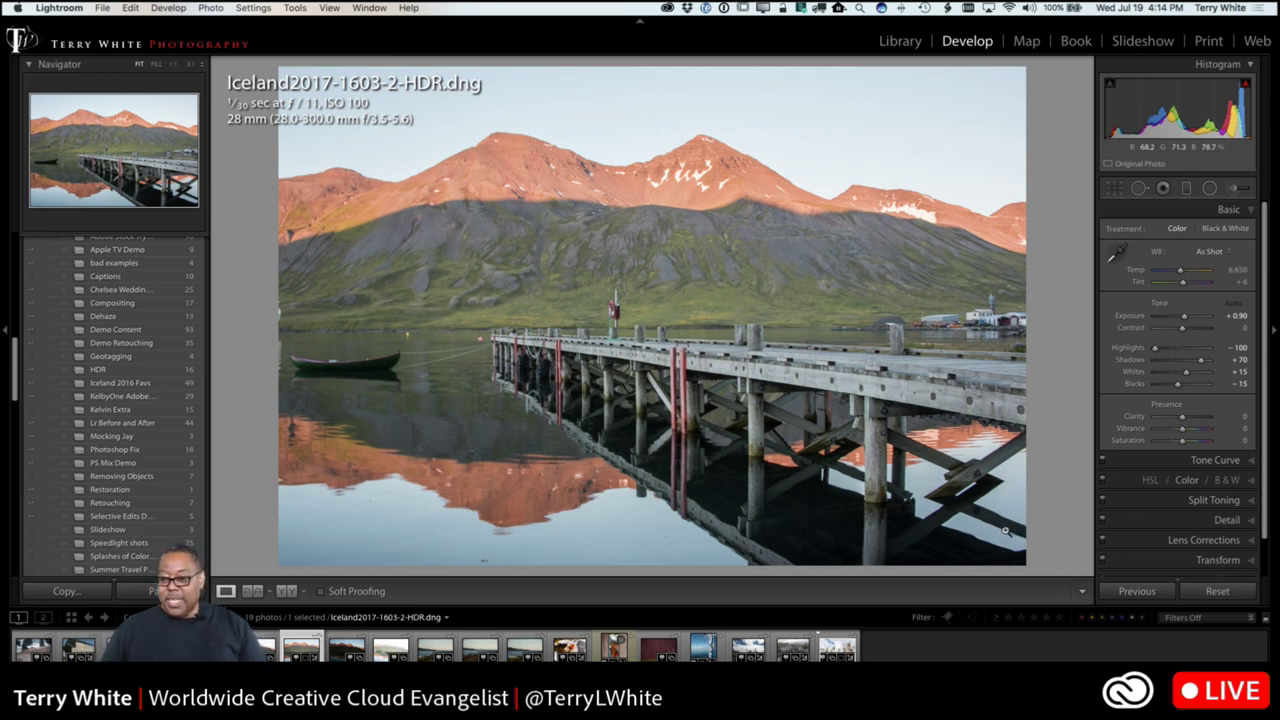
Expand the Lens Corrections panel to show its Profile options.
scroll(1265, 541, "down", 1)
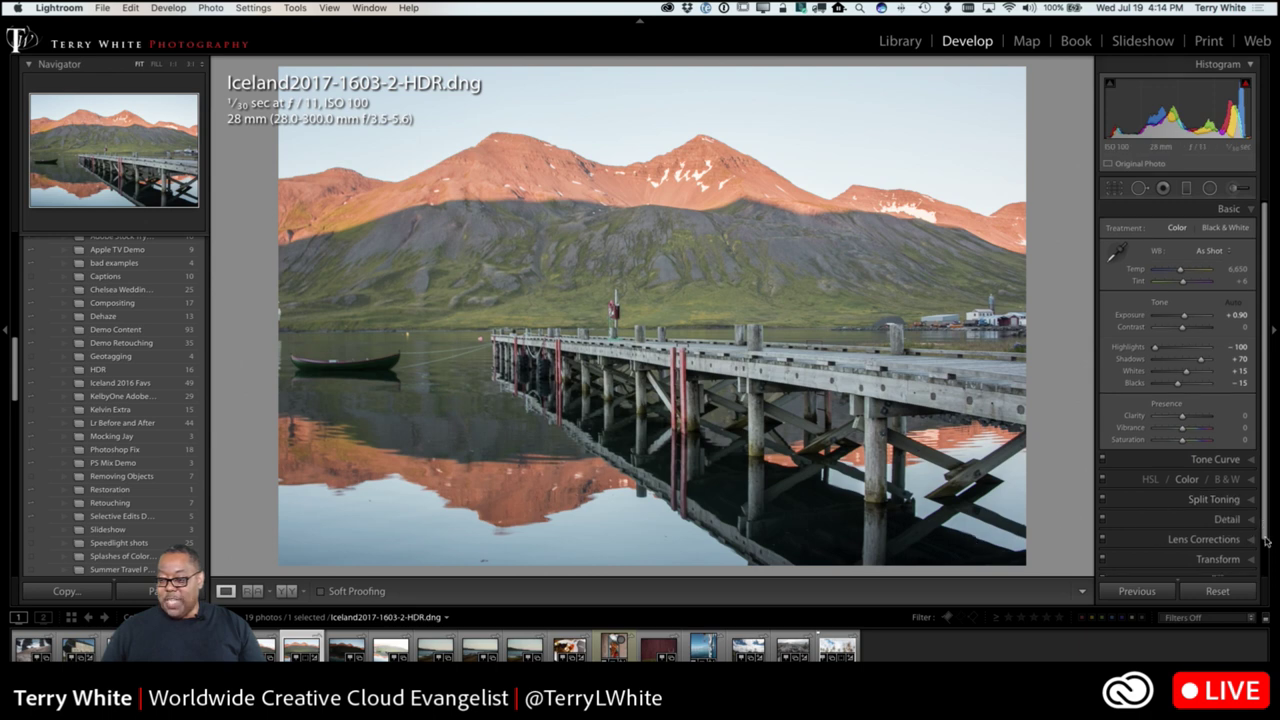
scroll(1265, 541, "down", 2)
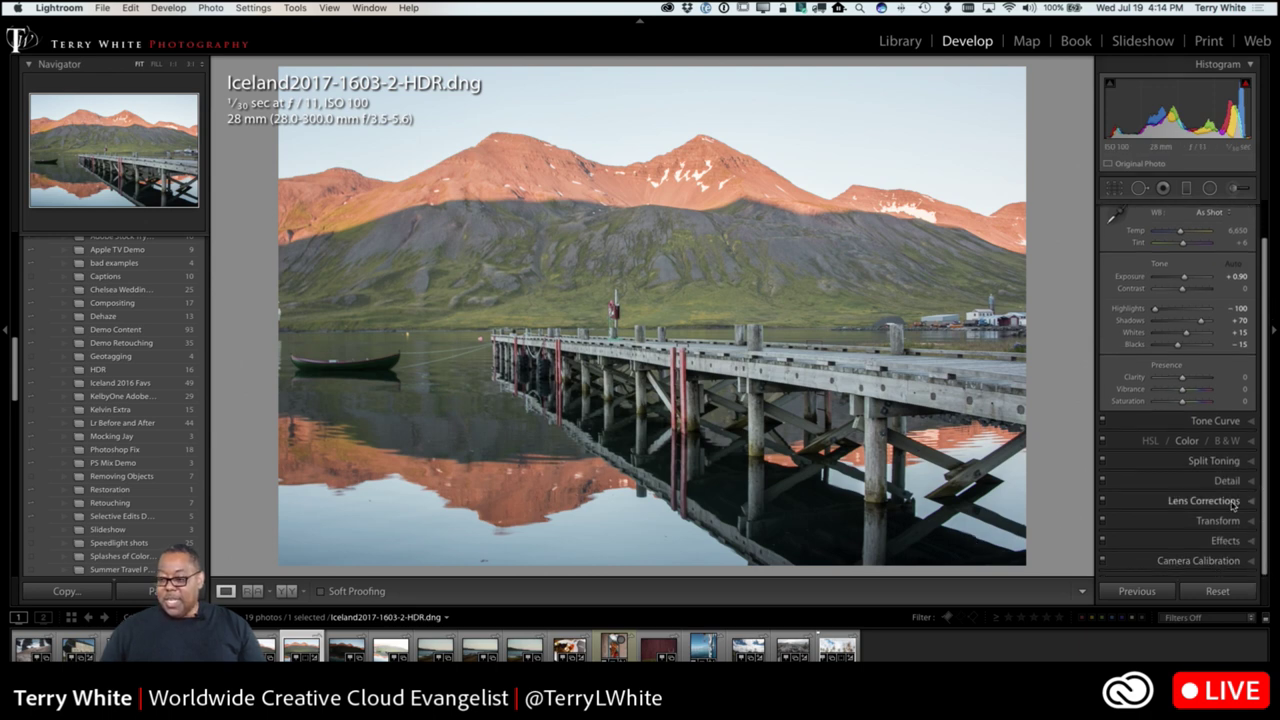
left_click(1232, 503)
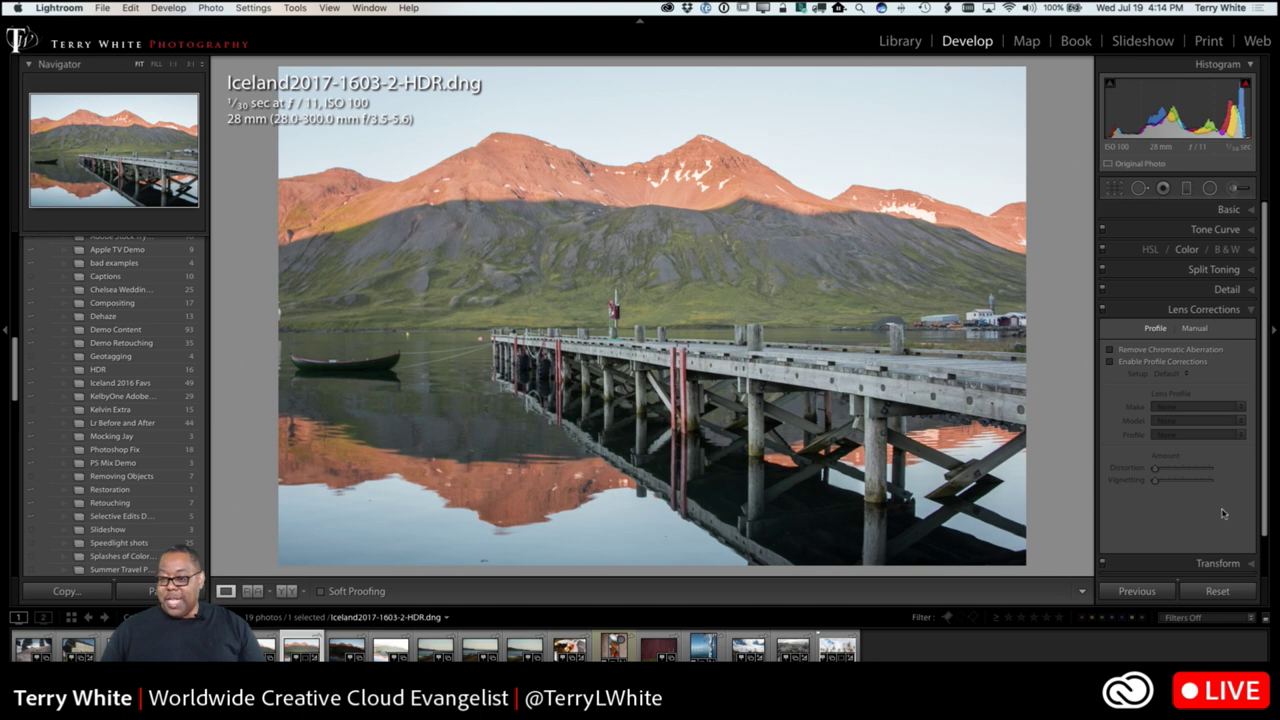
Enable Nikon lens profile corrections, uncheck Remove Chromatic Aberration, and reopen the Basic panel.
left_click(1153, 366)
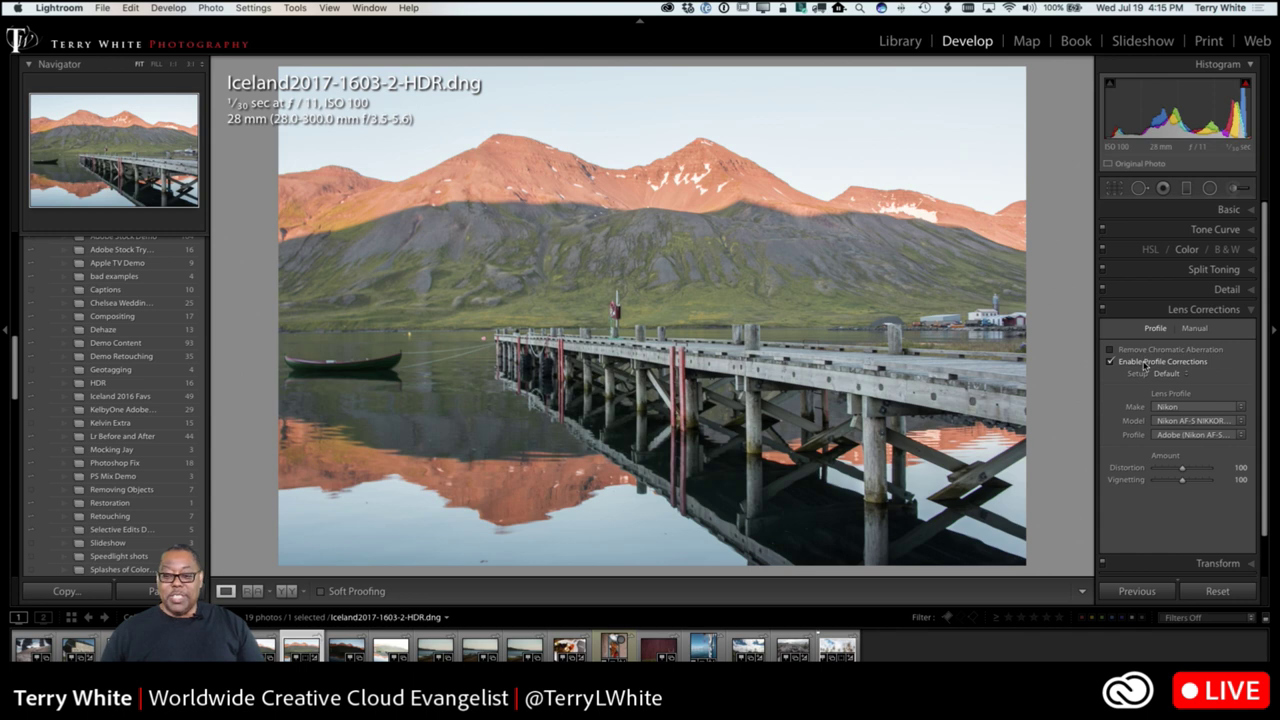
left_click(1145, 366)
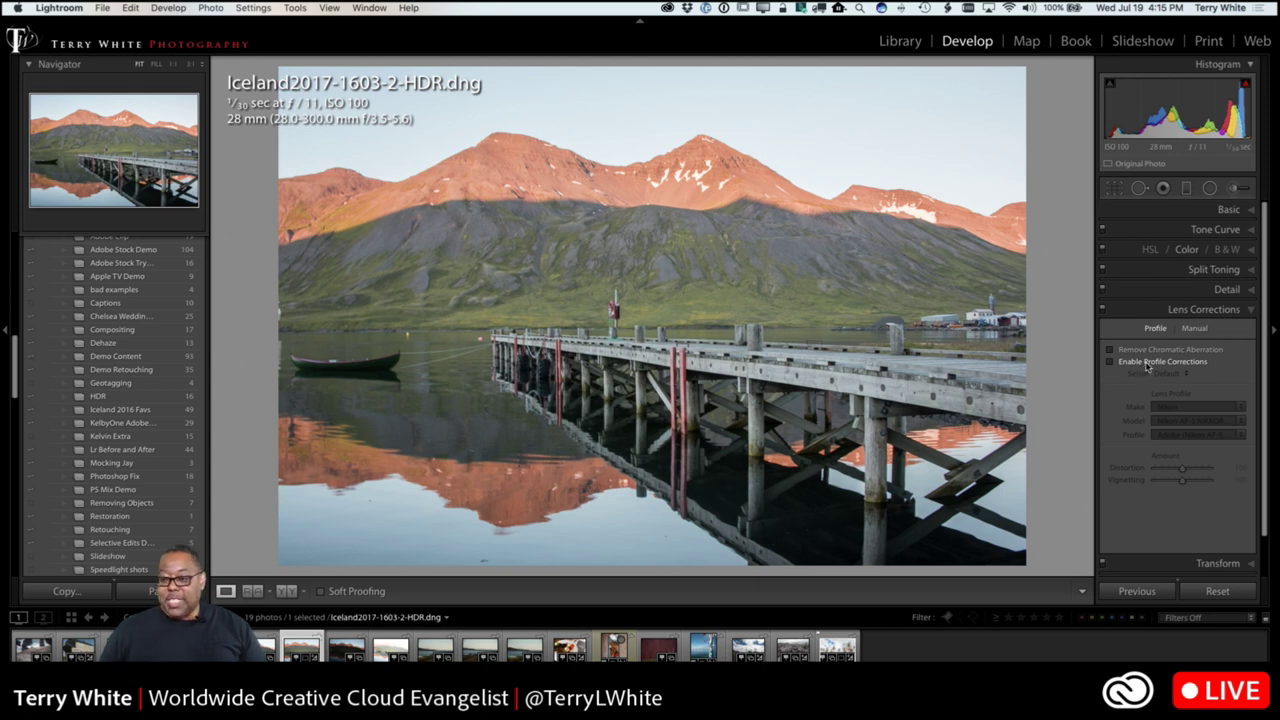
left_click(1147, 364)
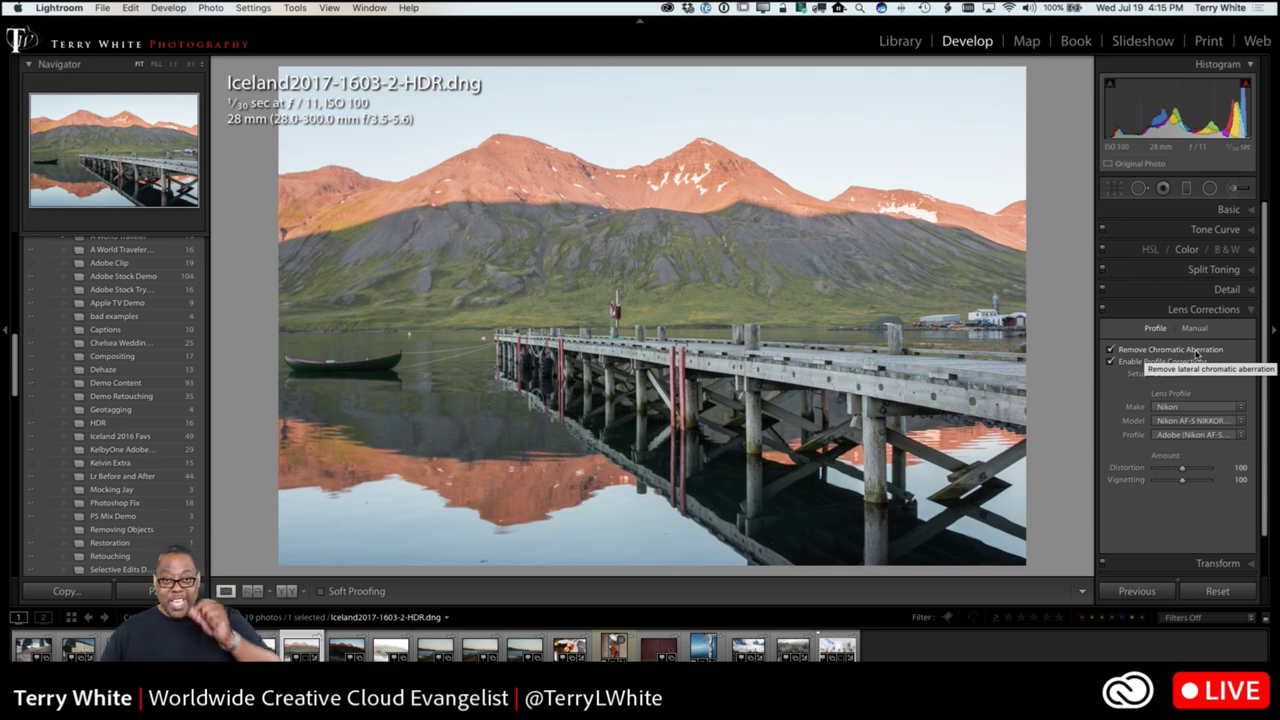
left_click(1196, 351)
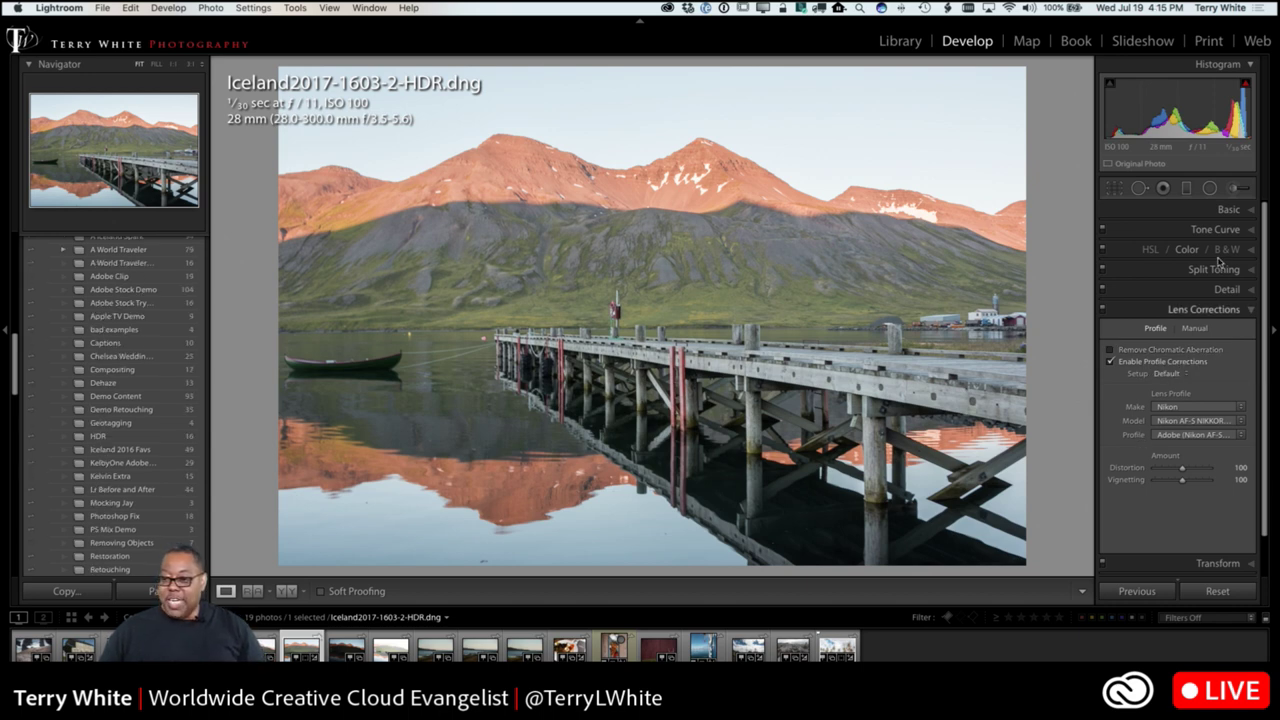
left_click(1236, 210)
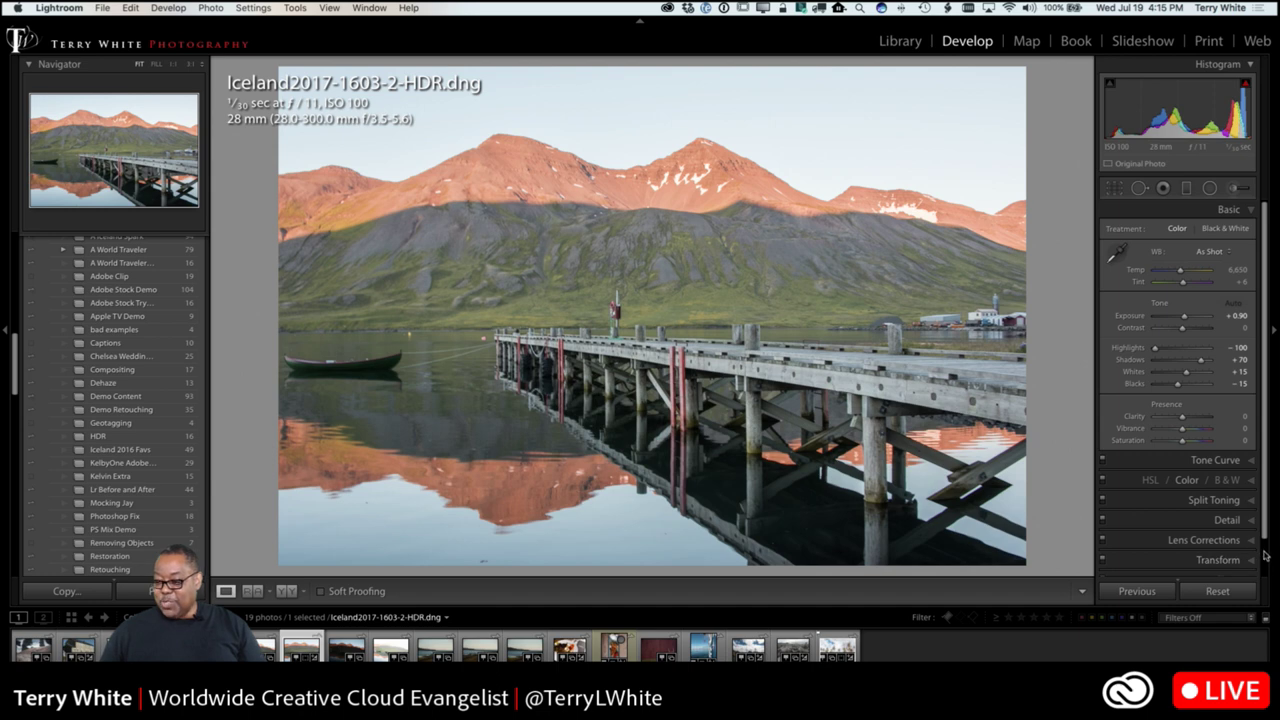
Try strong Dehaze amounts in the Effects panel, pulling it back down from +100.
scroll(1262, 556, "down", 2)
left_click(1225, 545)
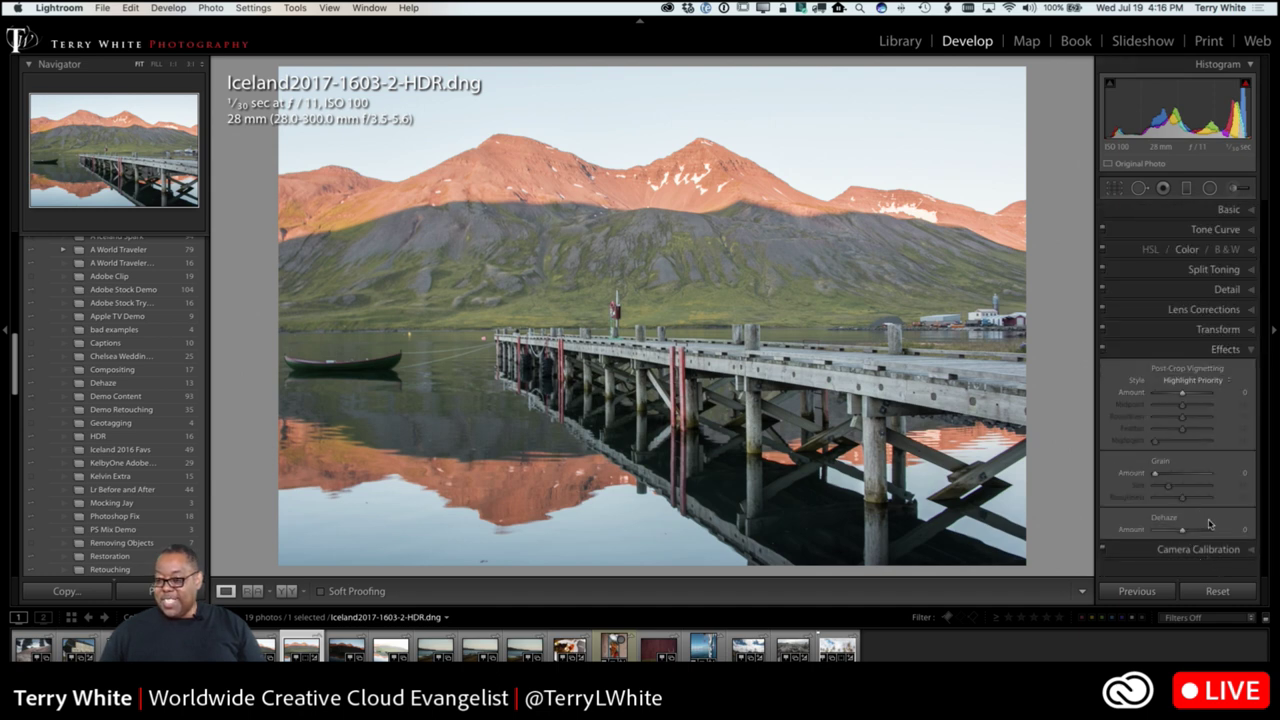
left_click_drag(1189, 536, 1215, 530)
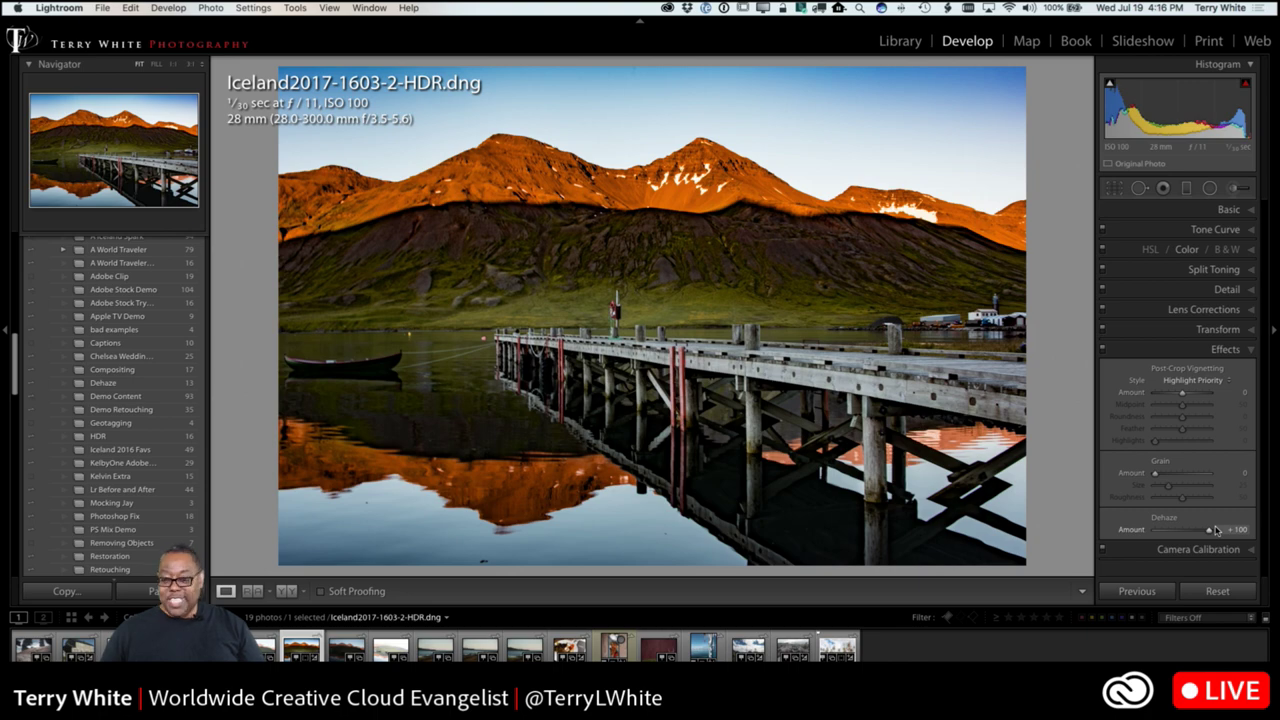
left_click_drag(1213, 530, 1181, 530)
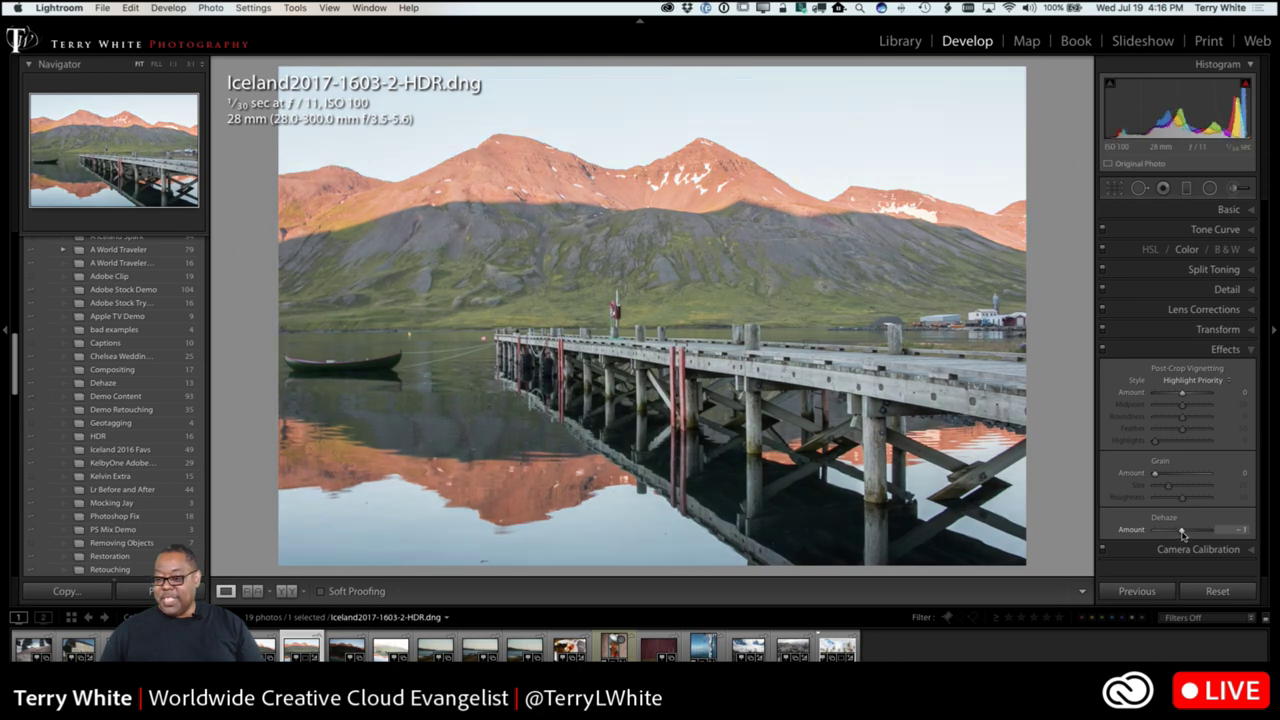
Settle on a Dehaze amount of +20 after trying +10, leaving vignetting at 0.
left_click(1243, 530)
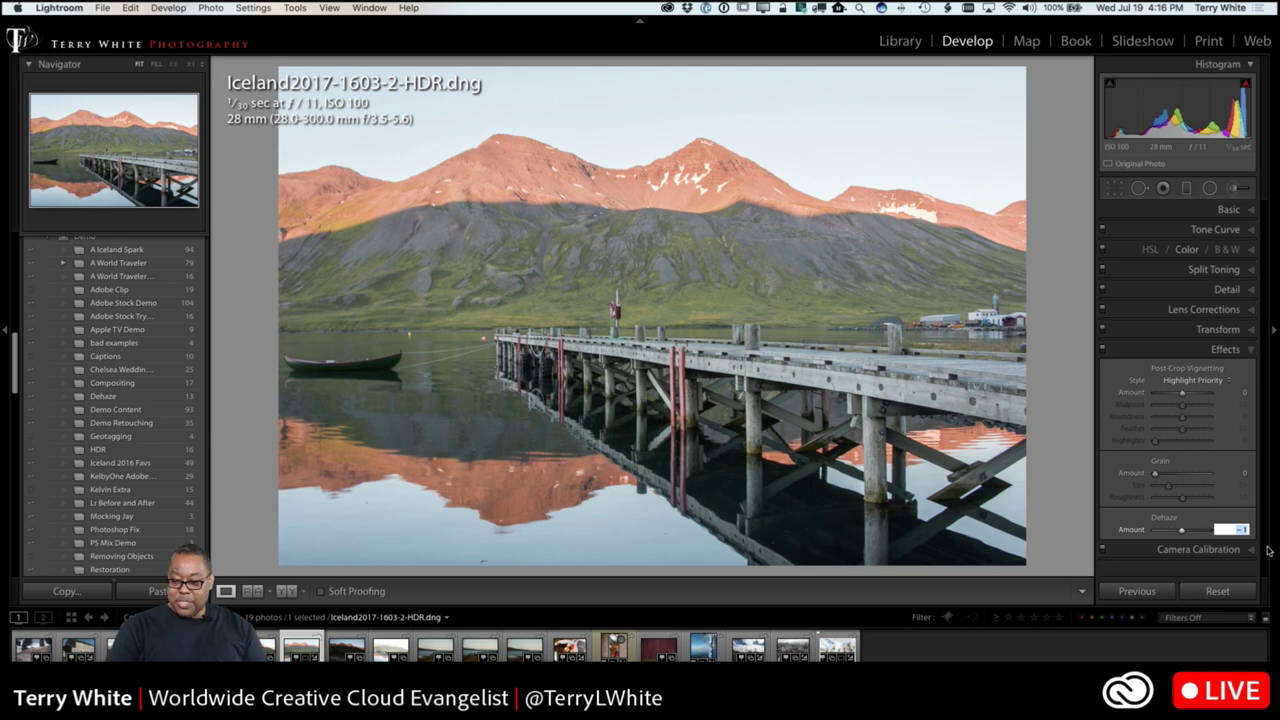
type("10")
key("Tab")
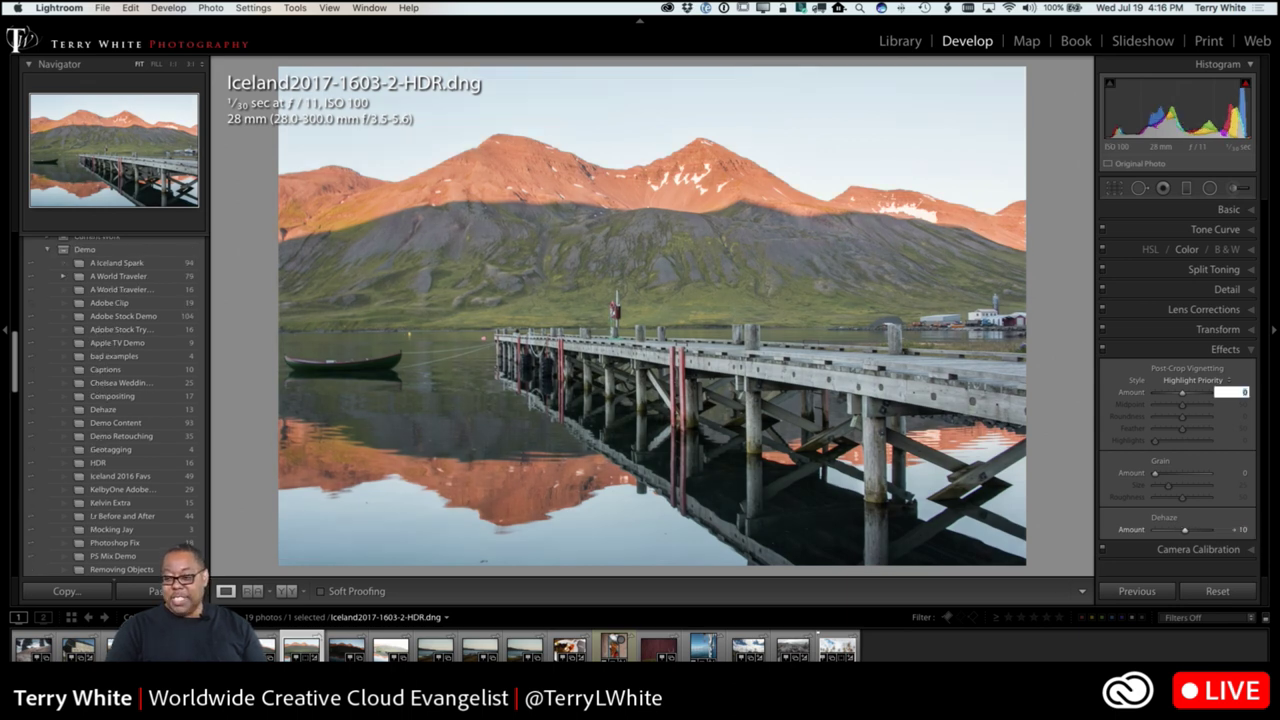
key("shift+Tab")
type("20")
key("Tab")
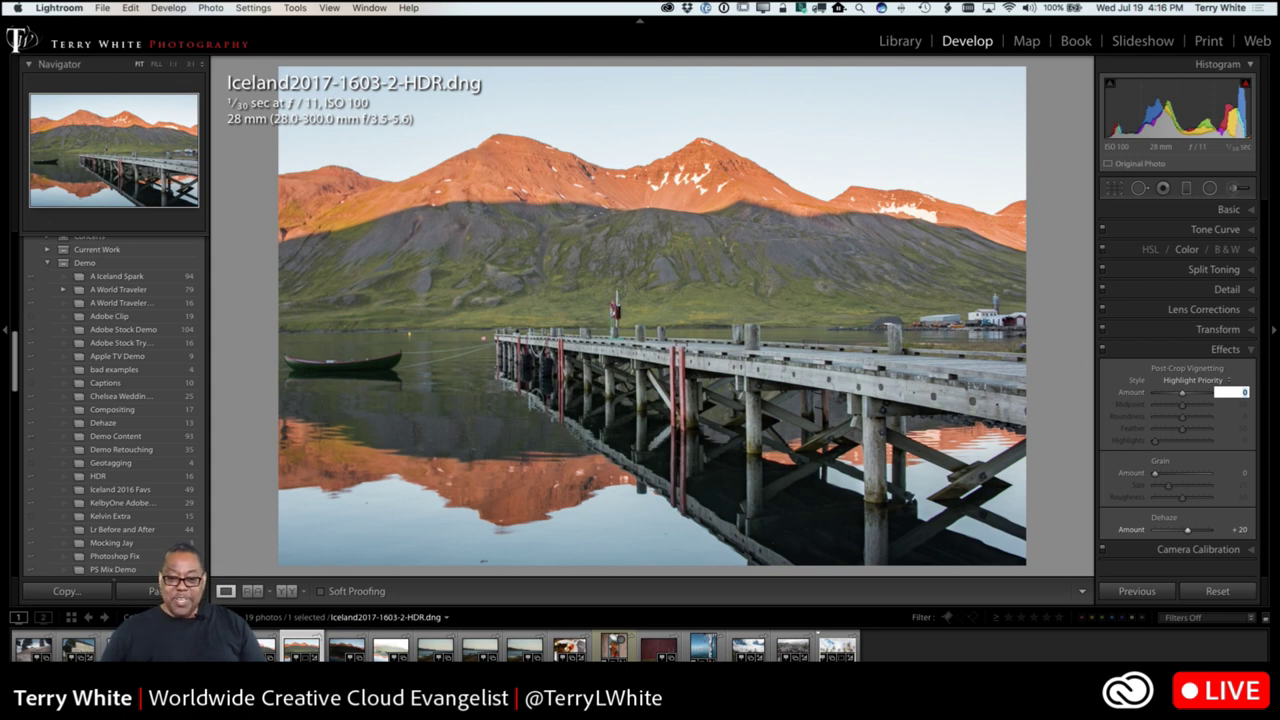
key("Return")
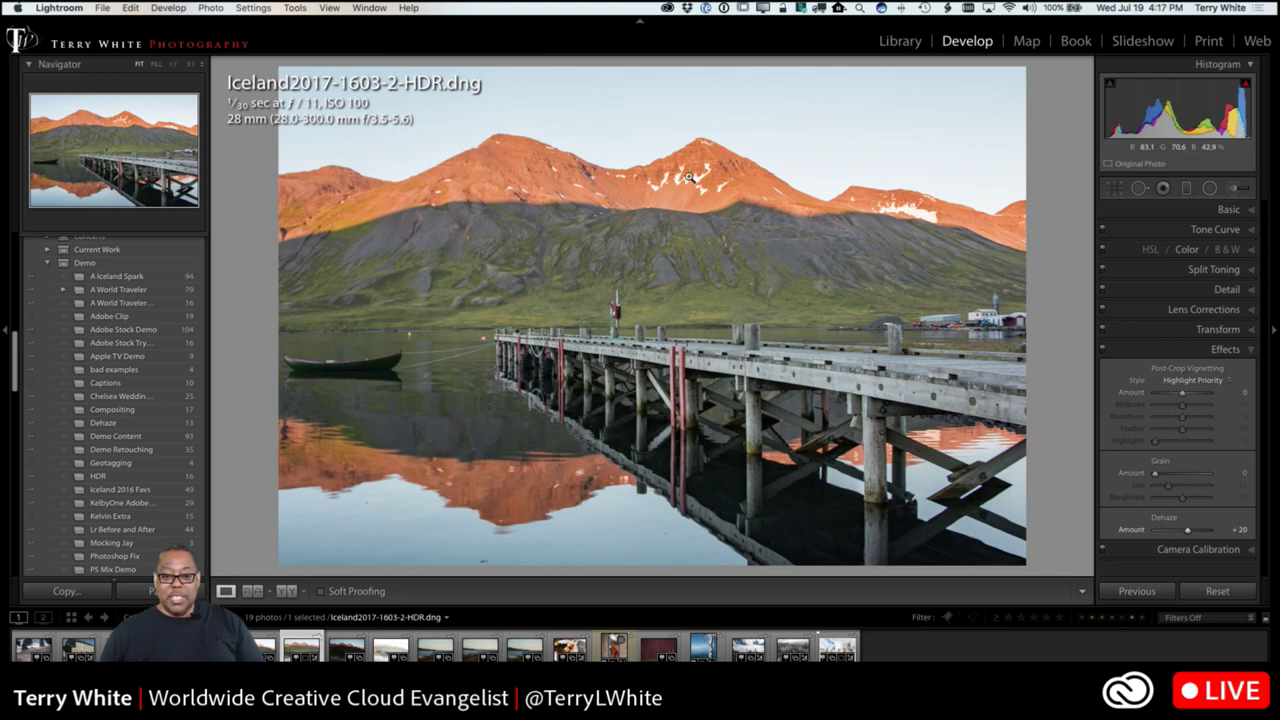
left_click(689, 177)
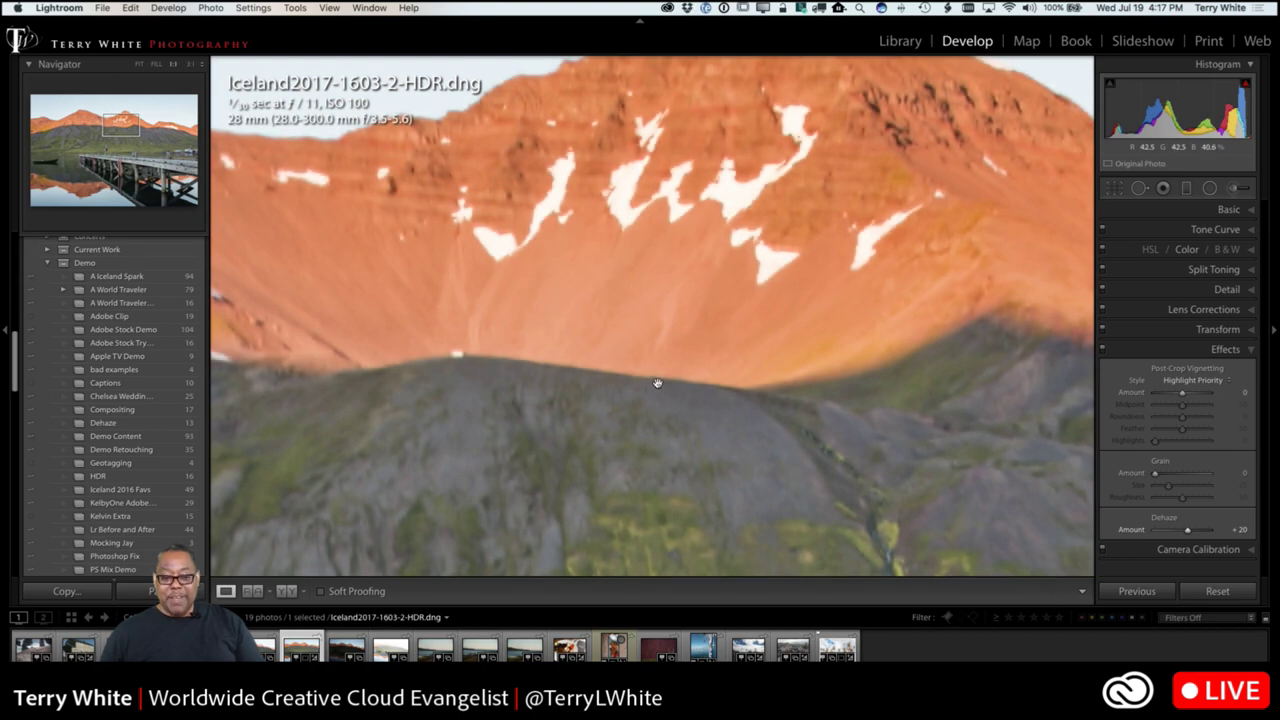
left_click(636, 324)
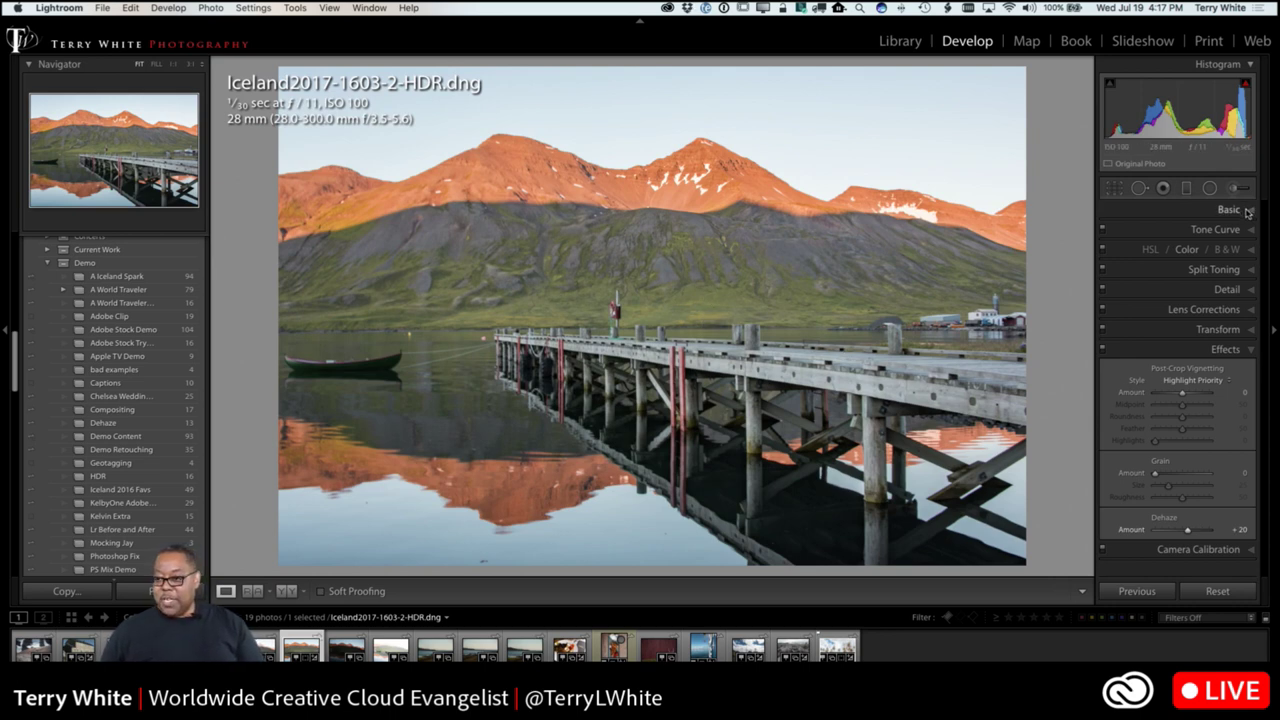
Raise Vibrance from +2 to +20 in the Basic panel.
left_click(1247, 211)
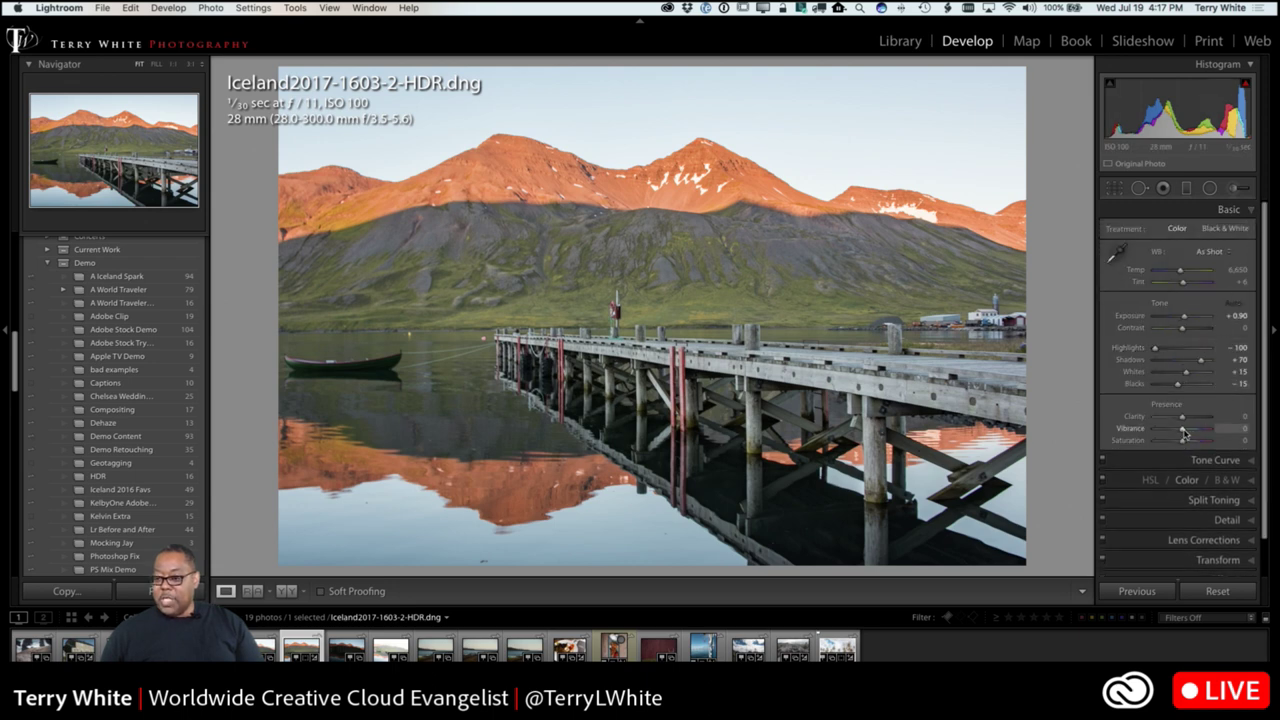
left_click_drag(1184, 432, 1189, 424)
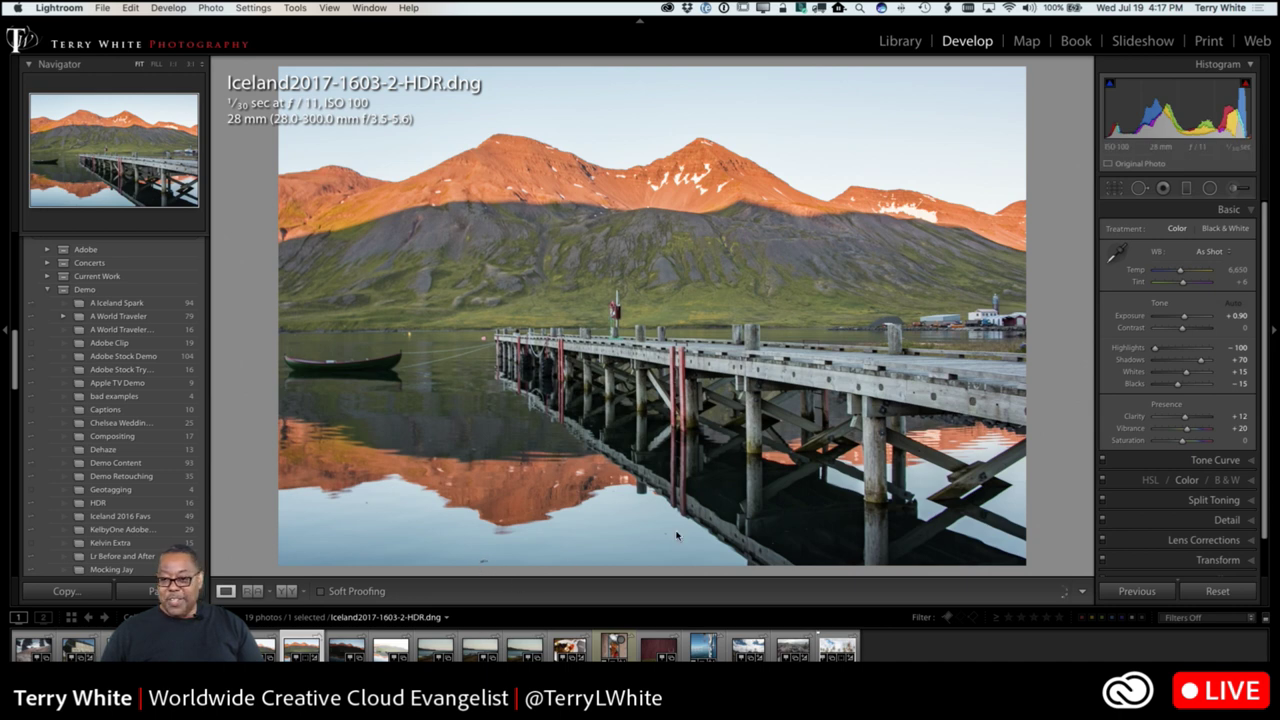
Spot-heal a blemish in the water near the bottom edge, then start a graduated filter.
left_click(1139, 188)
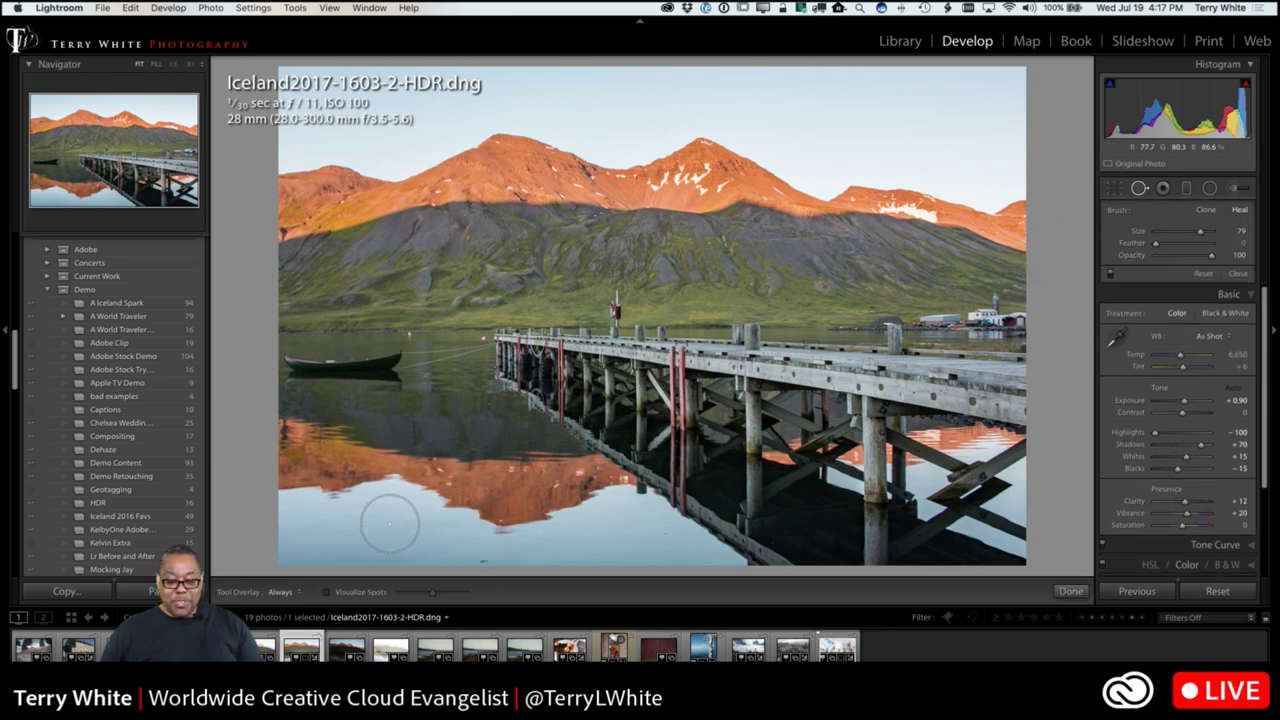
scroll(484, 553, "down", 3)
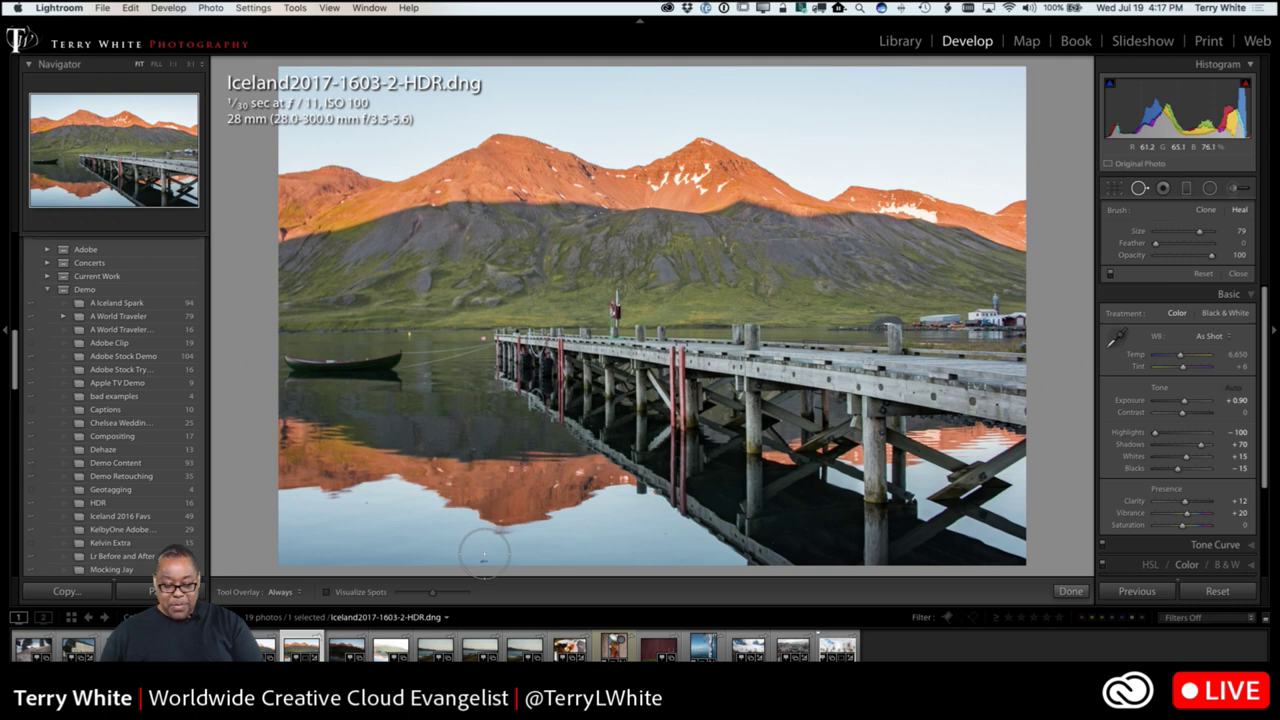
scroll(482, 556, "down", 10)
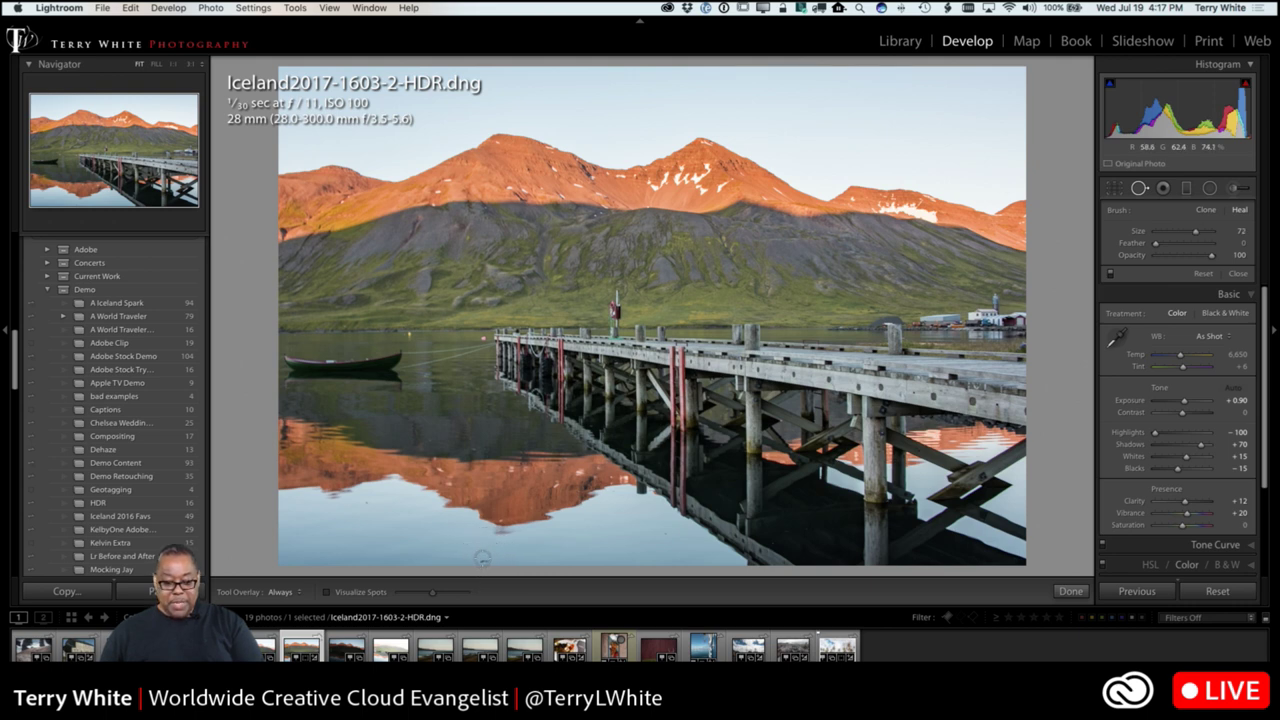
scroll(482, 558, "up", 8)
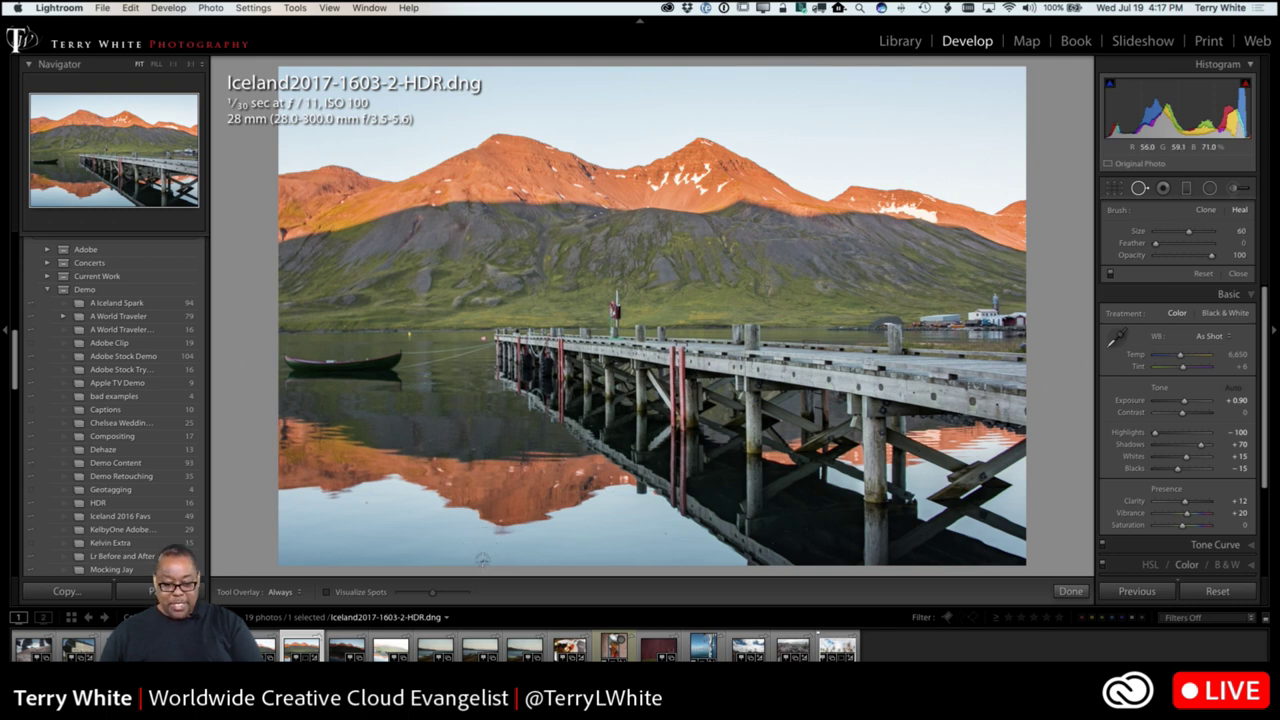
left_click(482, 558)
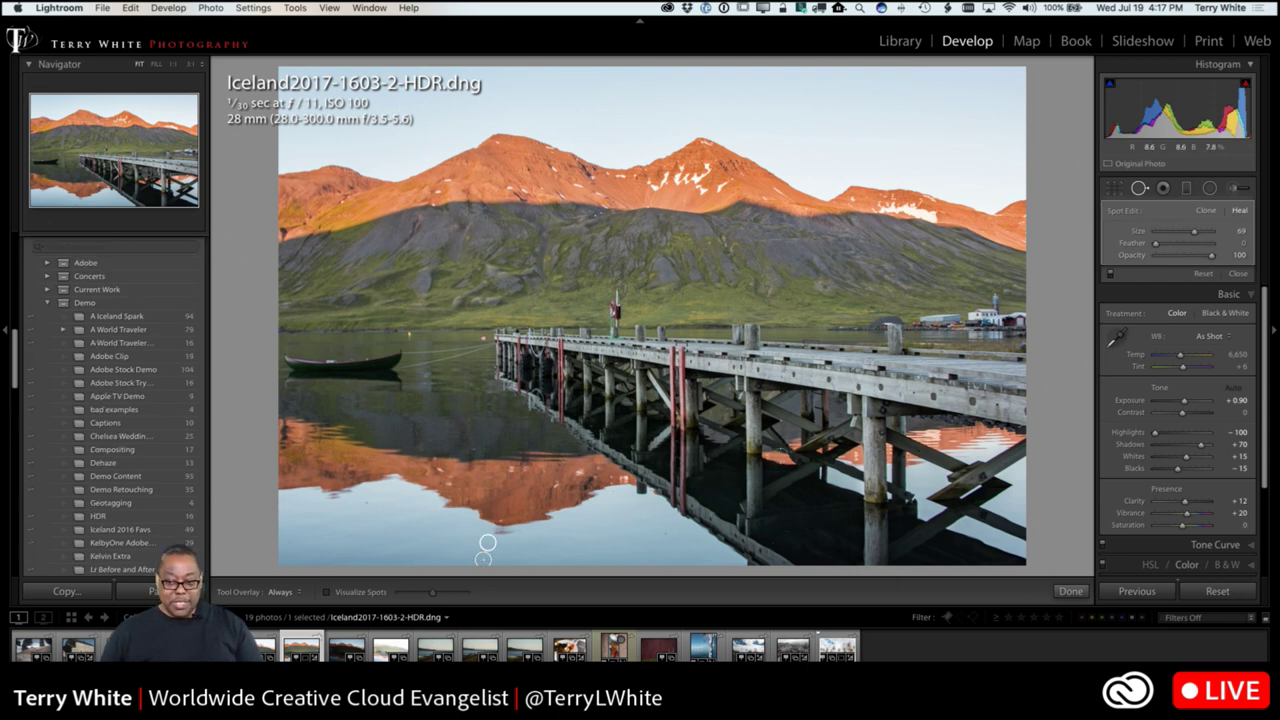
left_click(1140, 188)
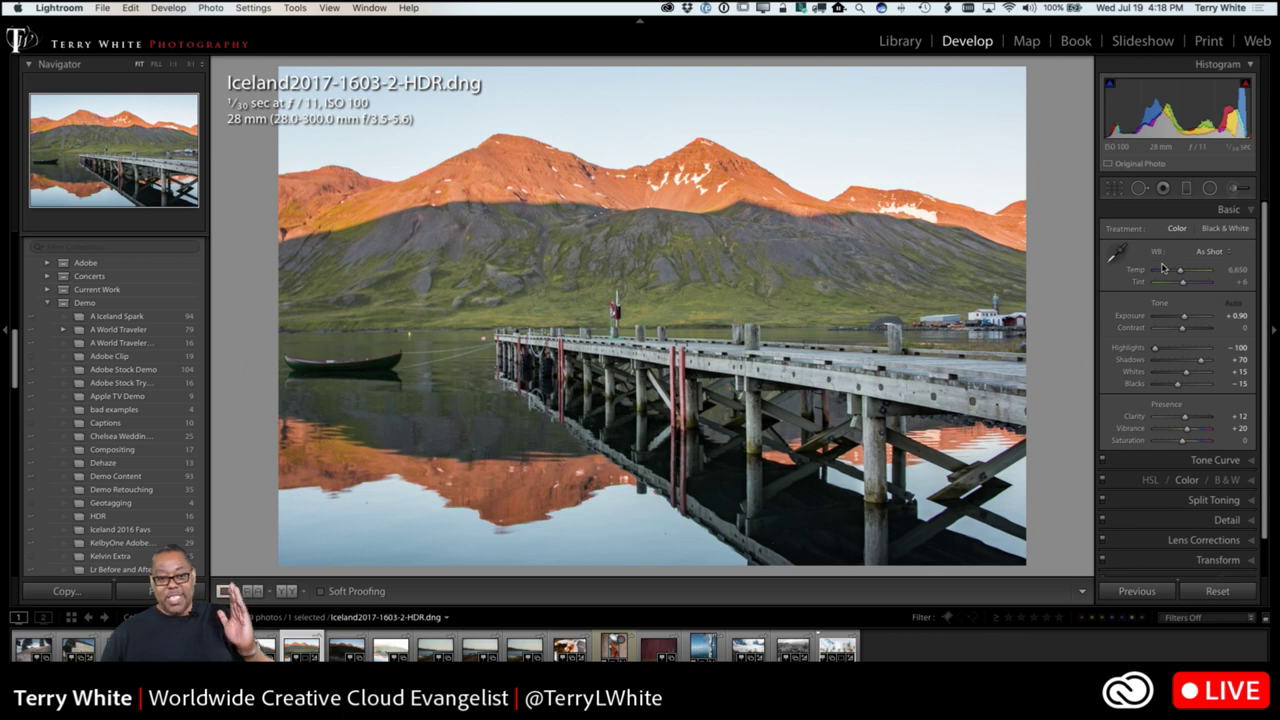
left_click(1189, 193)
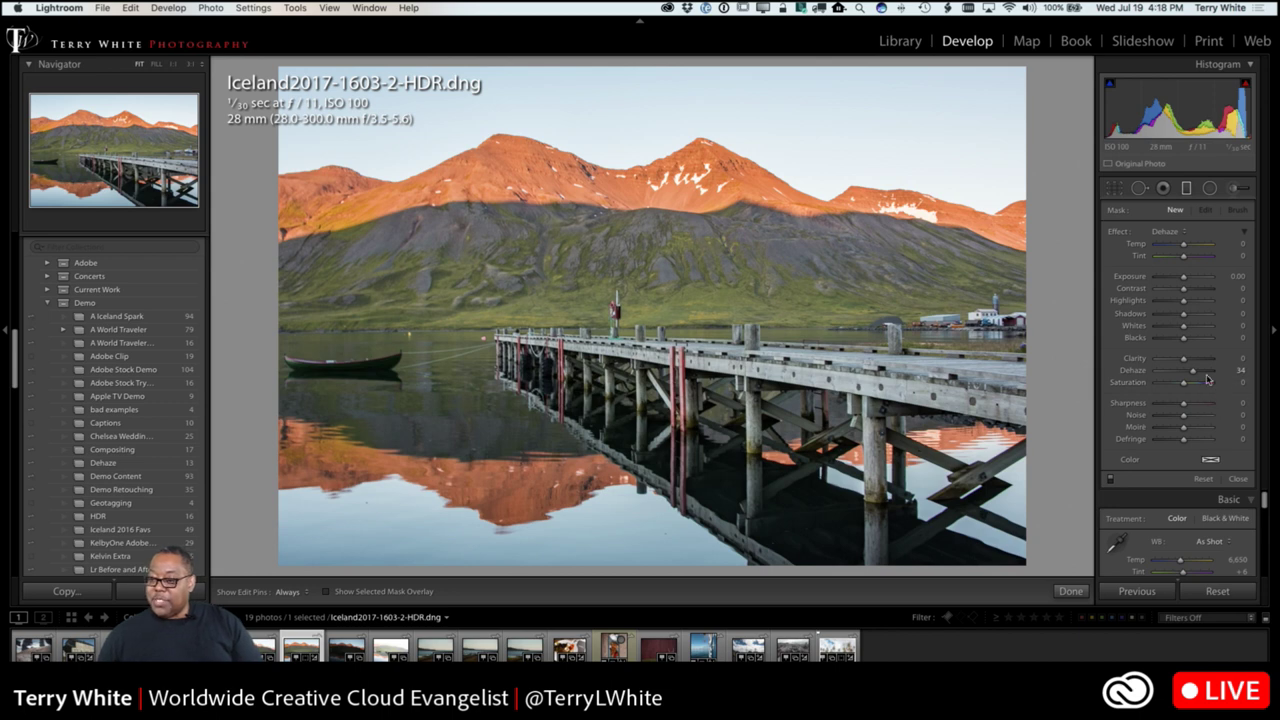
Lay a graduated filter from the top of the sky downward using the Temp preset.
left_click(1168, 232)
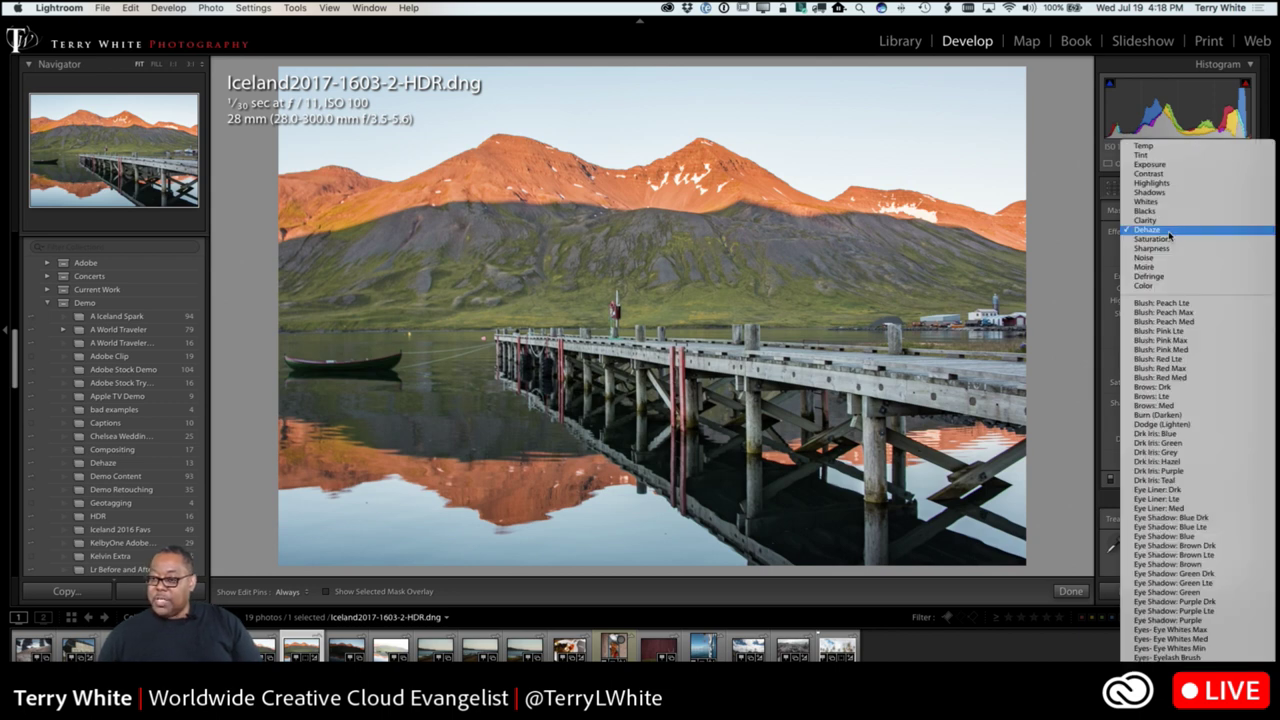
left_click(1168, 148)
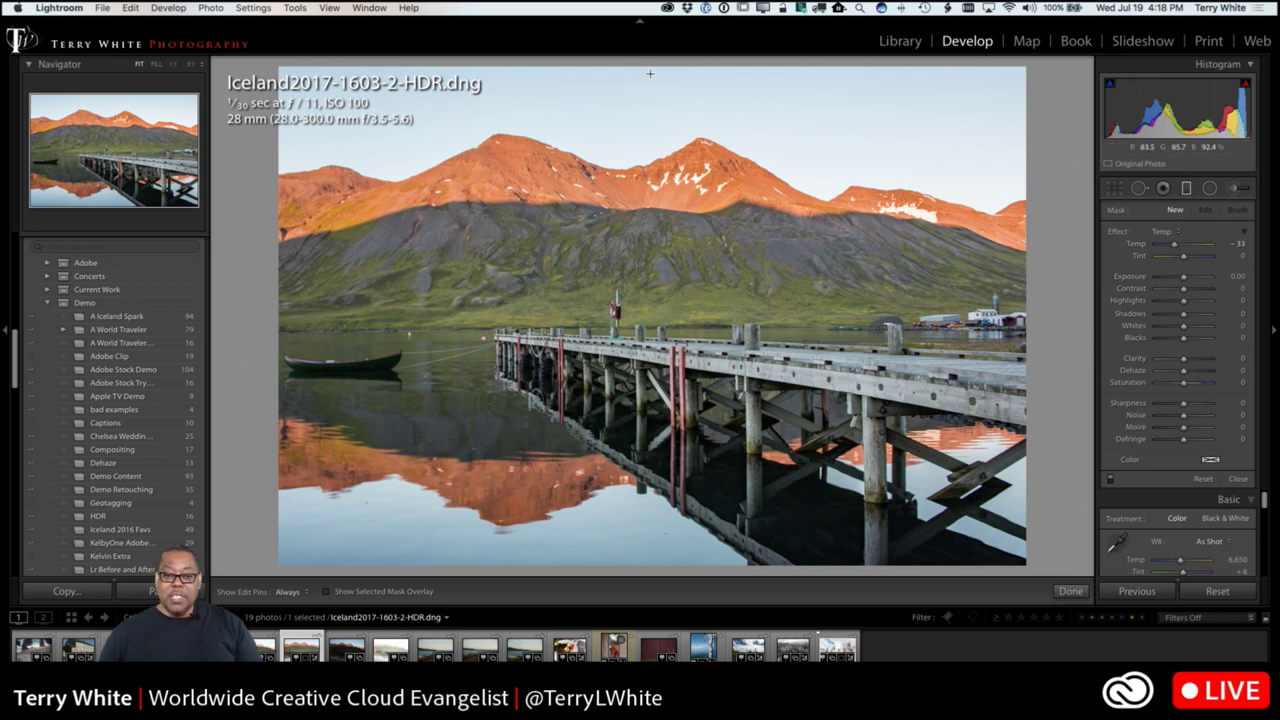
left_click_drag(650, 67, 648, 208)
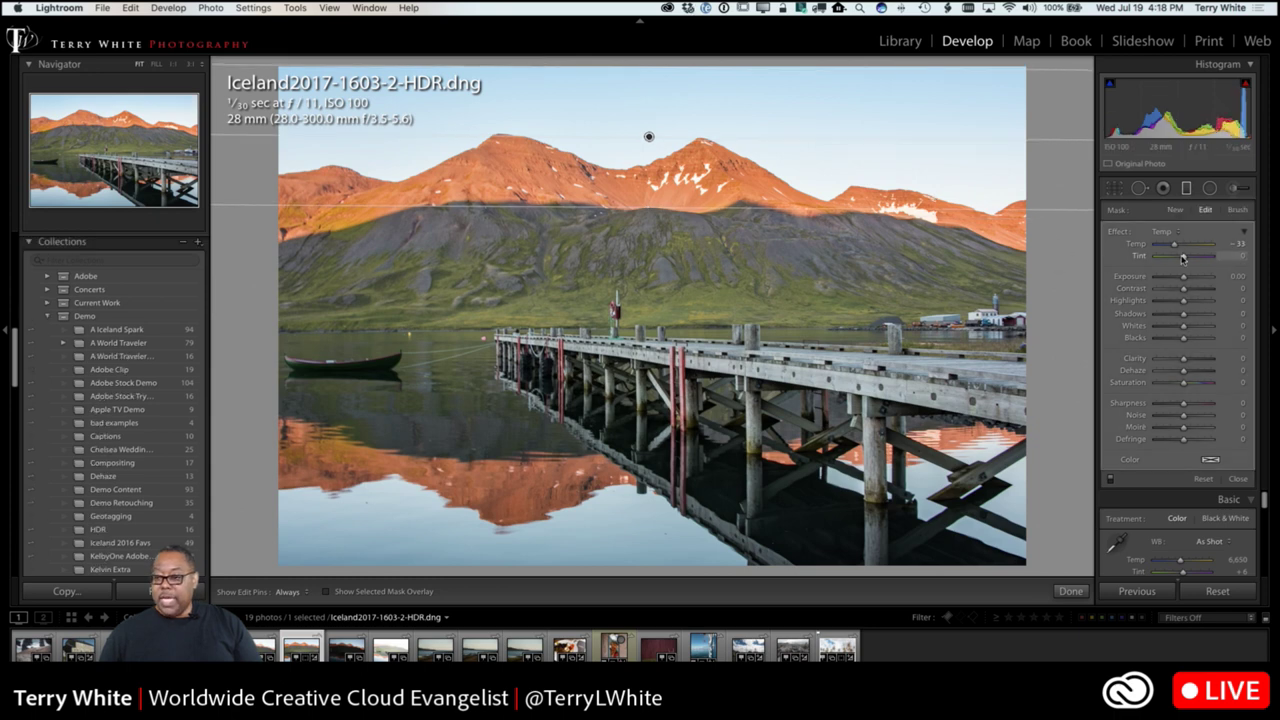
Tune the sky filter to Temp -29 and Dehaze 35, extending its fade over the mountains.
mouse_move(1175, 247)
left_mouse_down()
mouse_move(1155, 253)
mouse_move(1174, 248)
left_mouse_up()
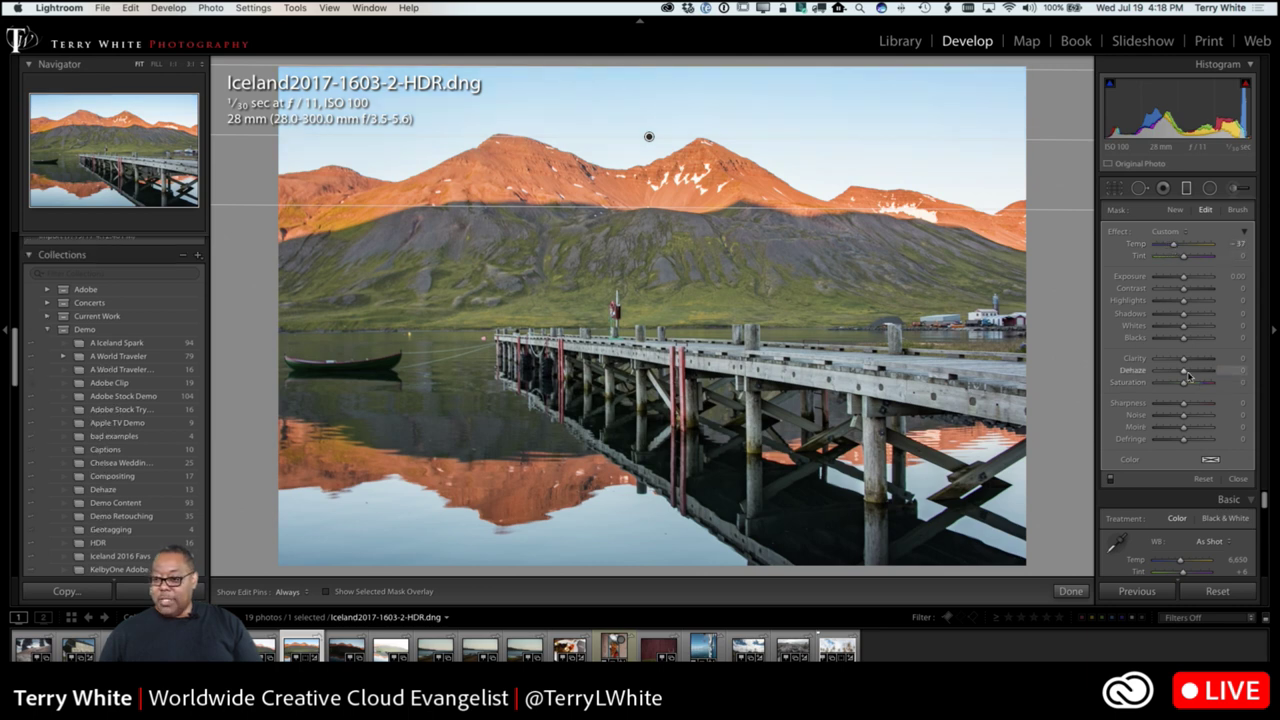
left_click_drag(1184, 371, 1192, 372)
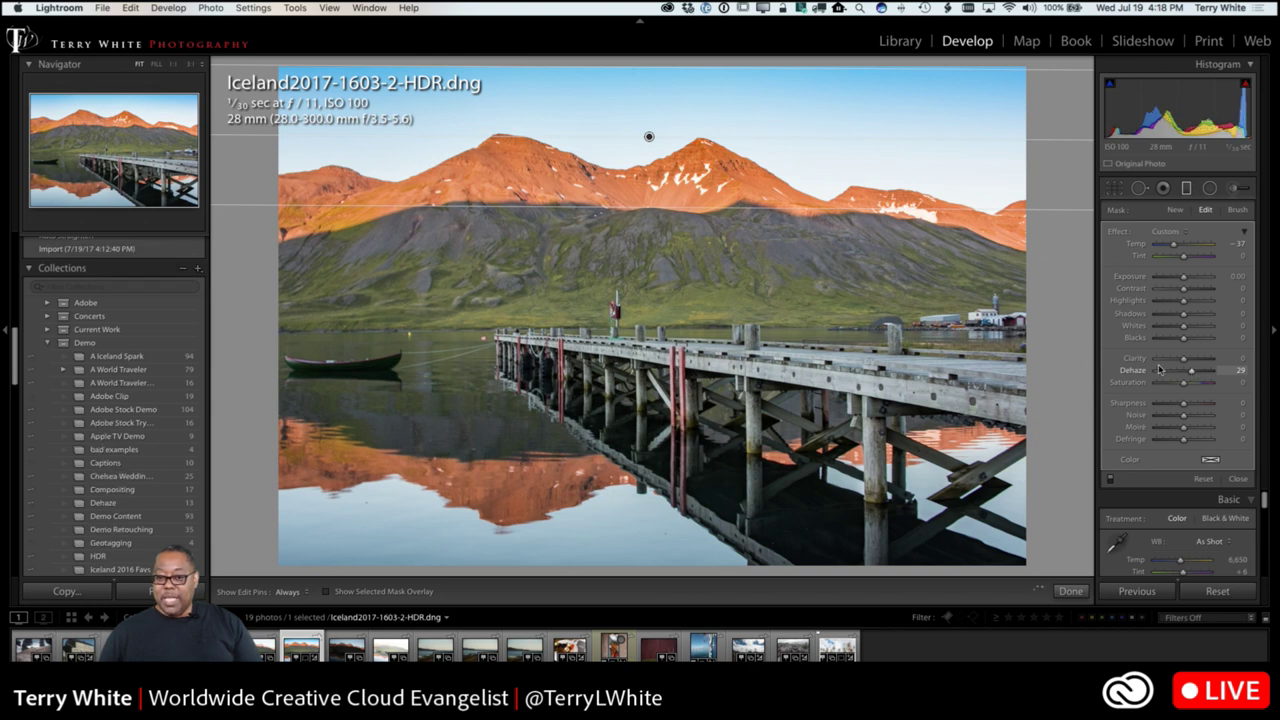
left_click_drag(709, 208, 707, 252)
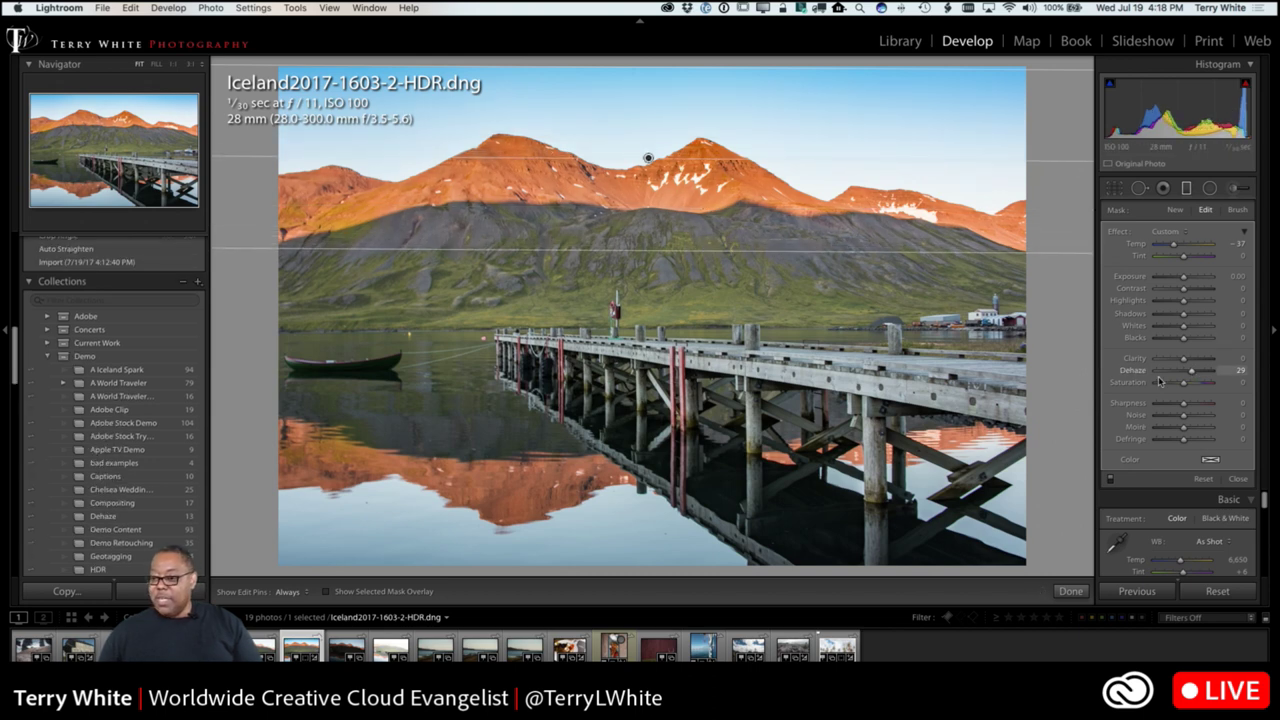
left_click_drag(1175, 246, 1177, 246)
left_click_drag(1196, 374, 1189, 385)
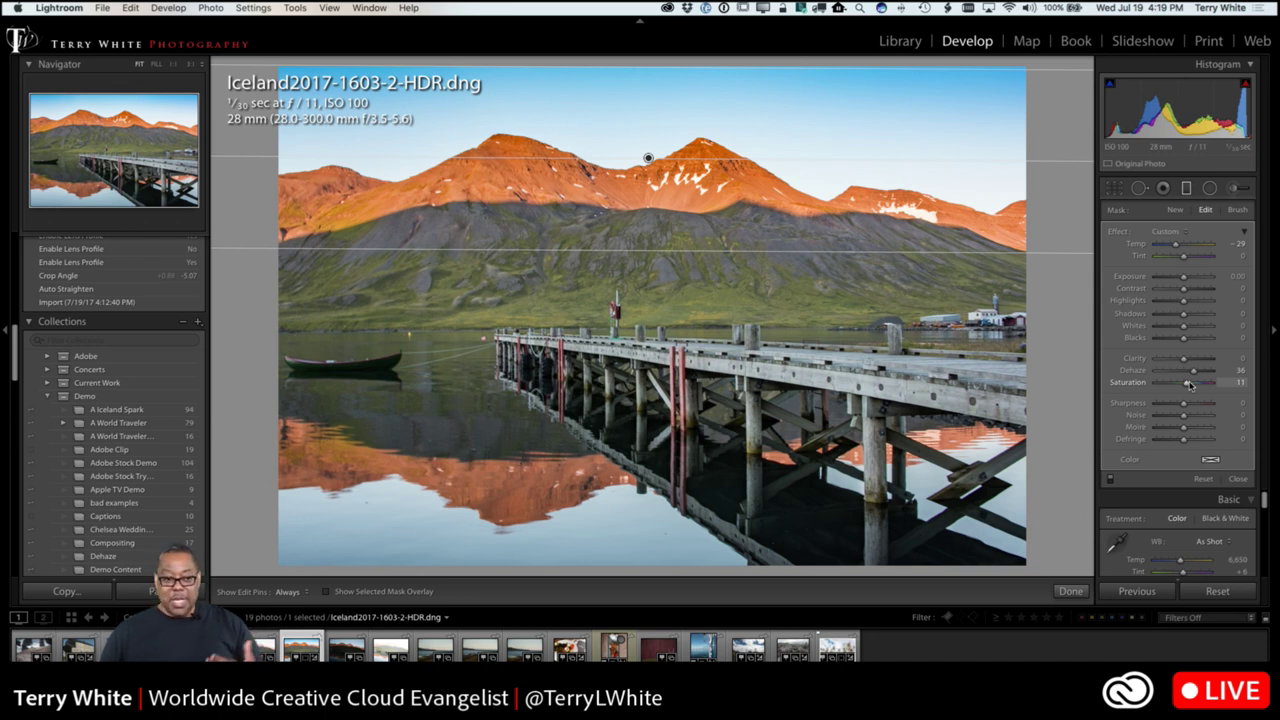
Close the graduated filter and view the edited pier photo large from the Library grid.
left_click(1071, 592)
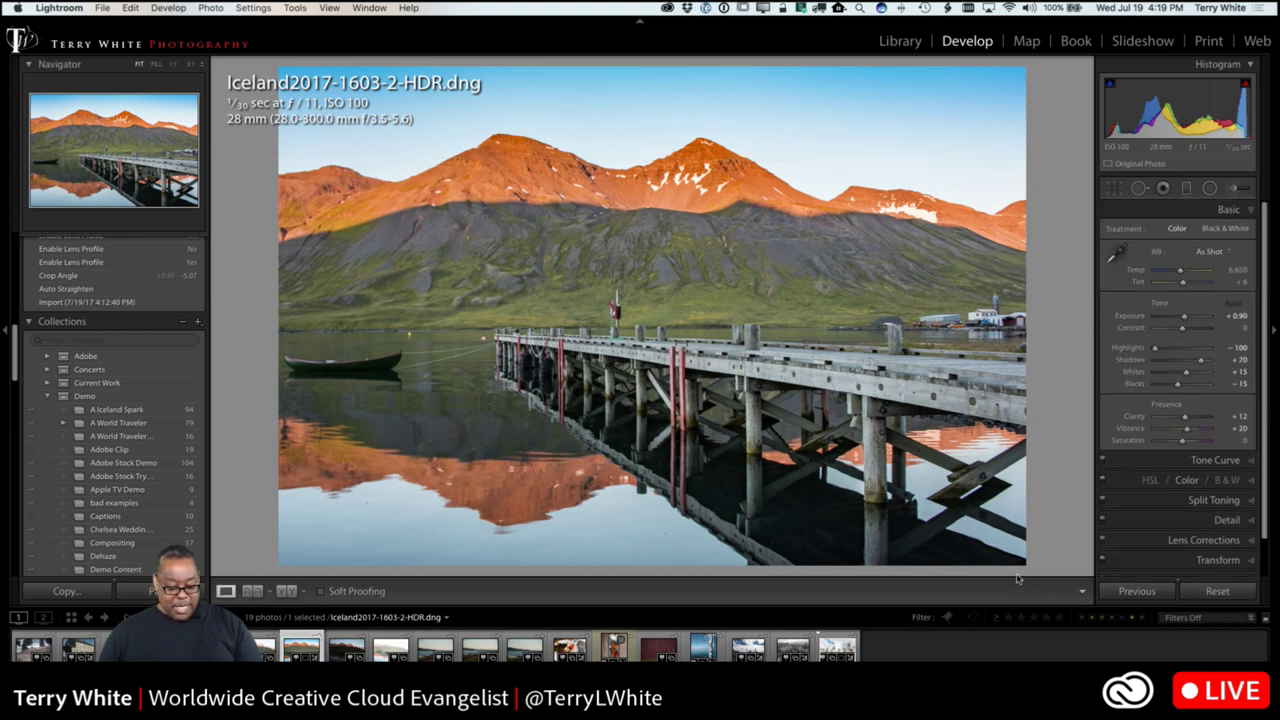
key("g")
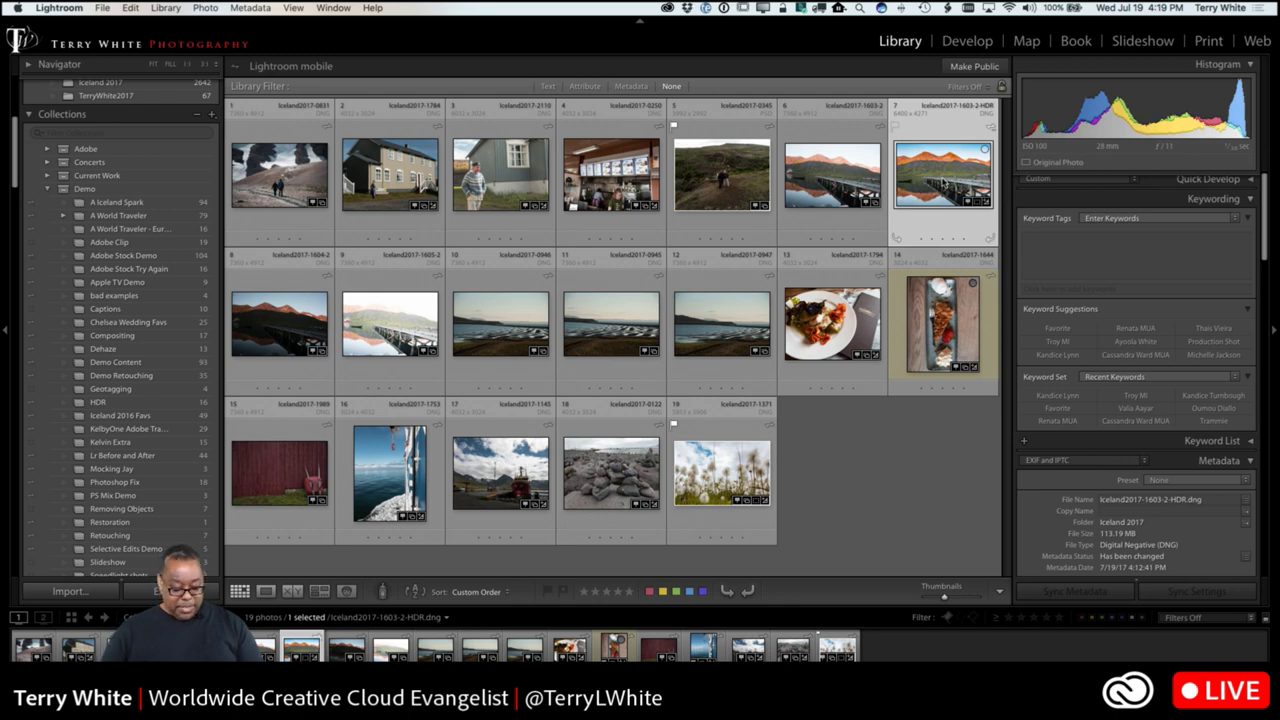
double_click(943, 180)
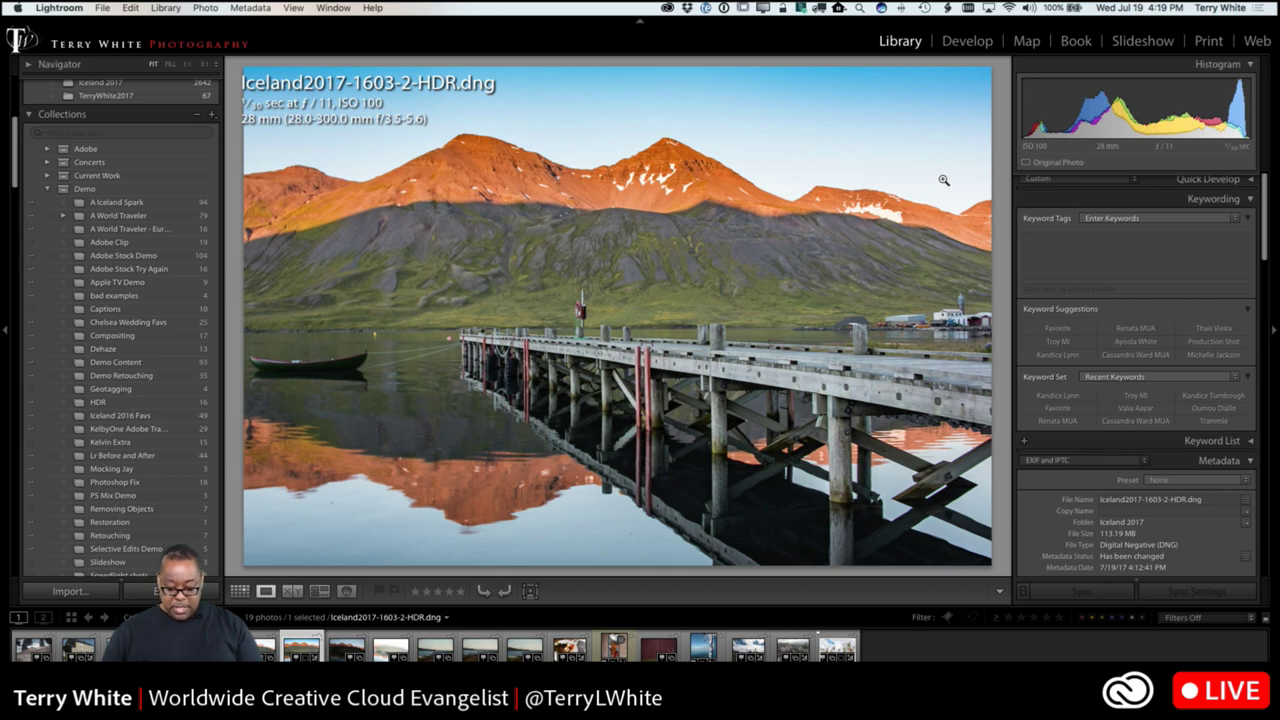
Flip to the grid and back, returning the pier photo to Develop.
key("g")
key("e")
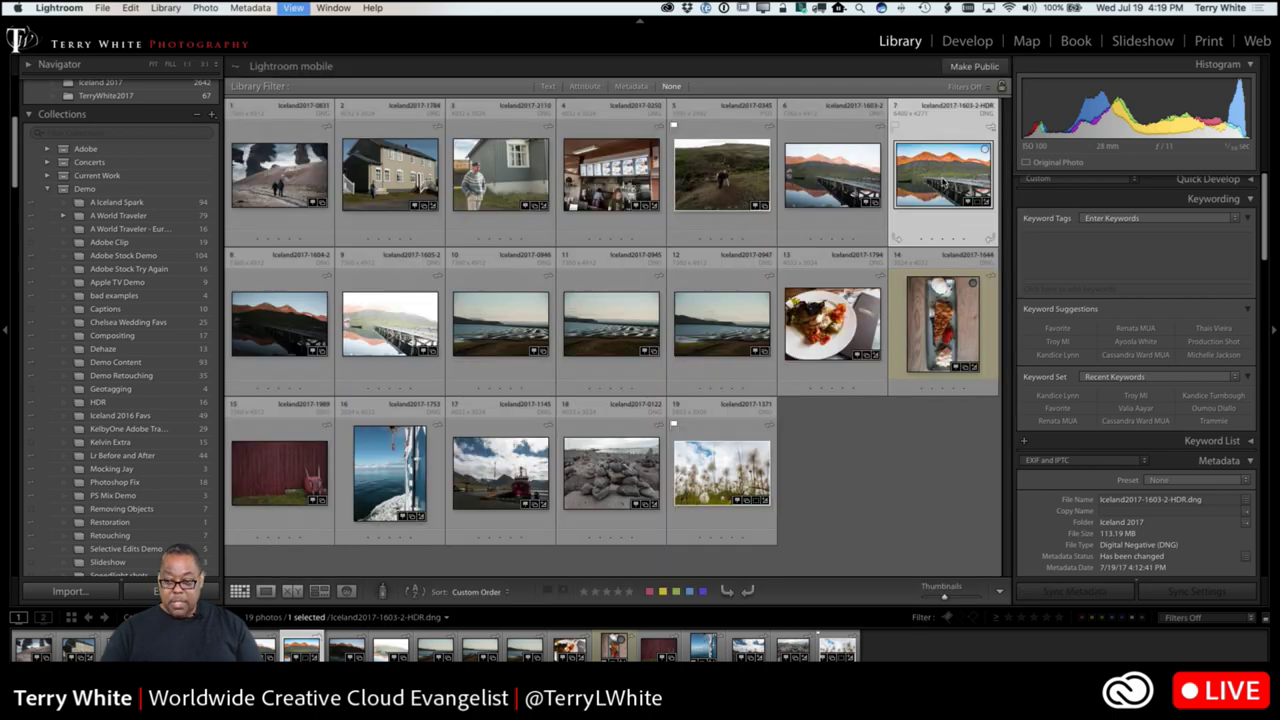
key("d")
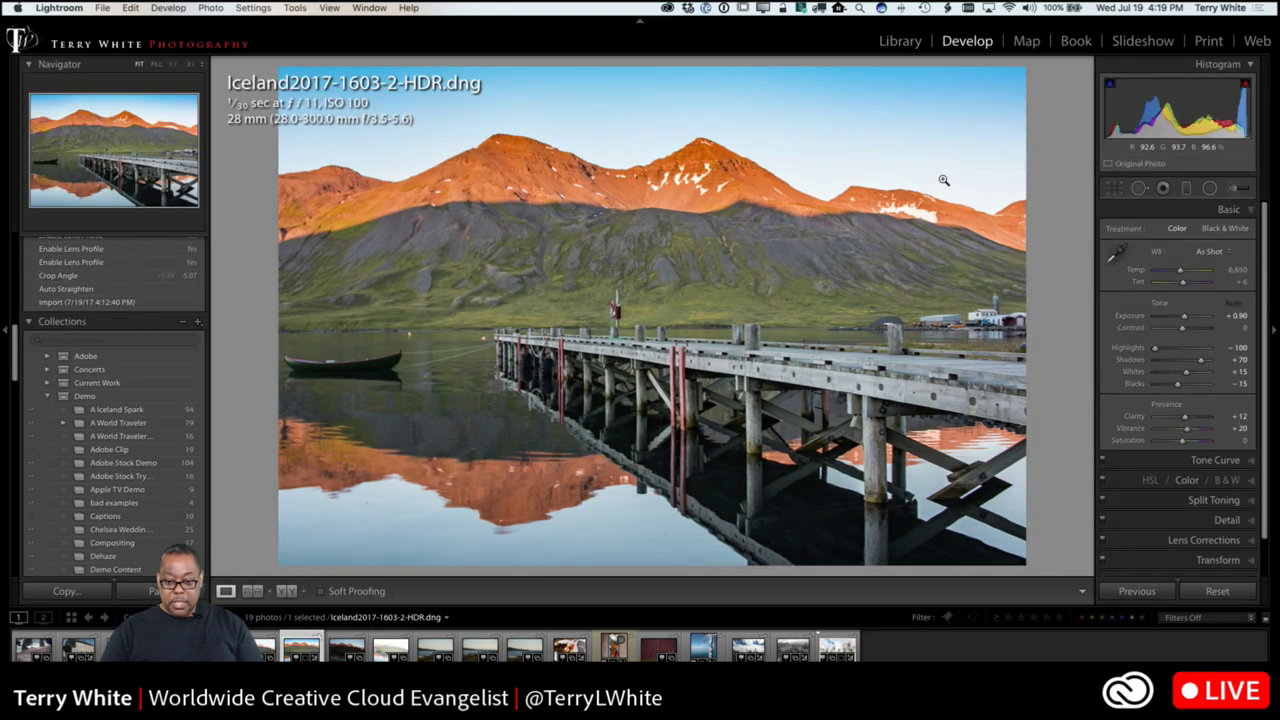
Toggle the Before view three times against the original, then return to the grid.
key("backslash")
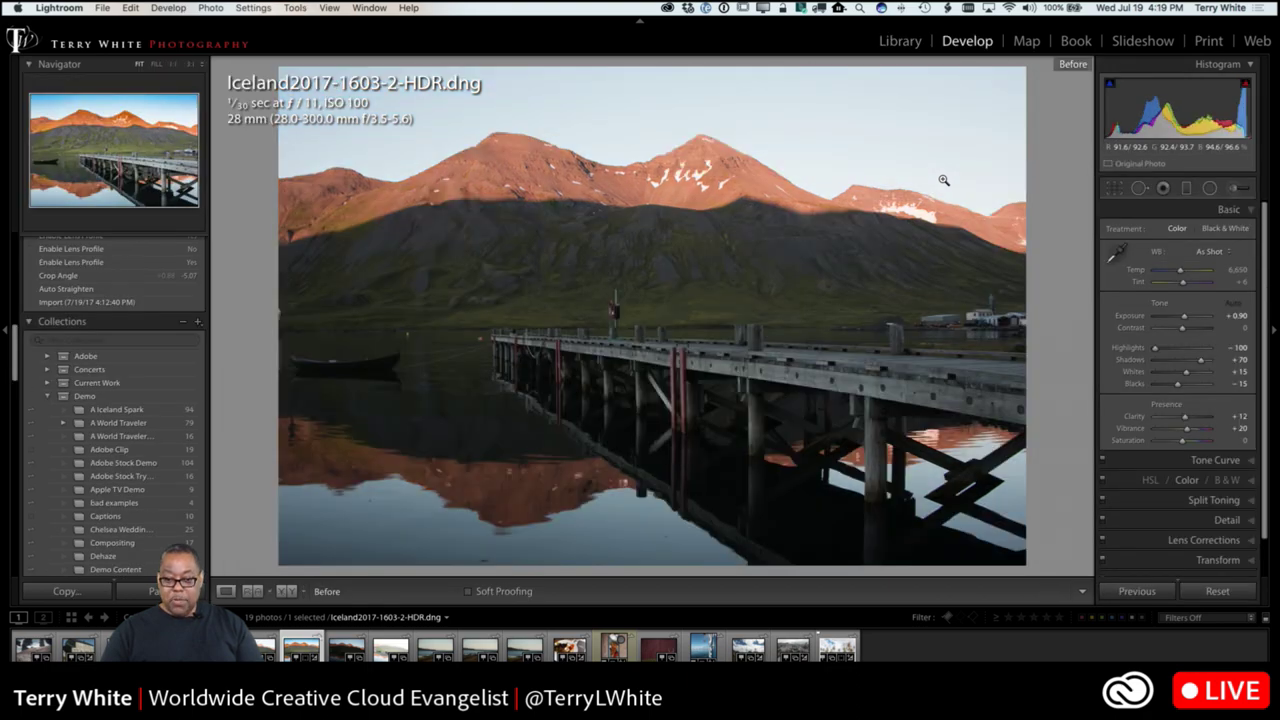
key("backslash")
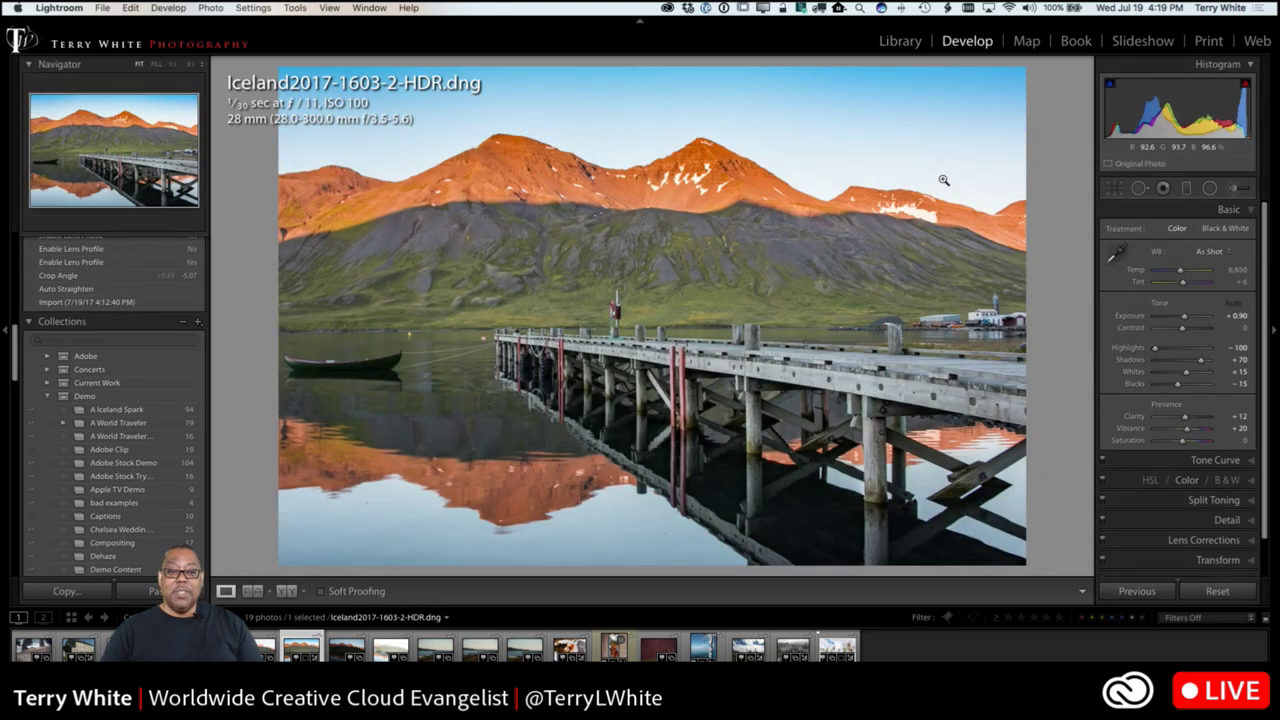
key("backslash")
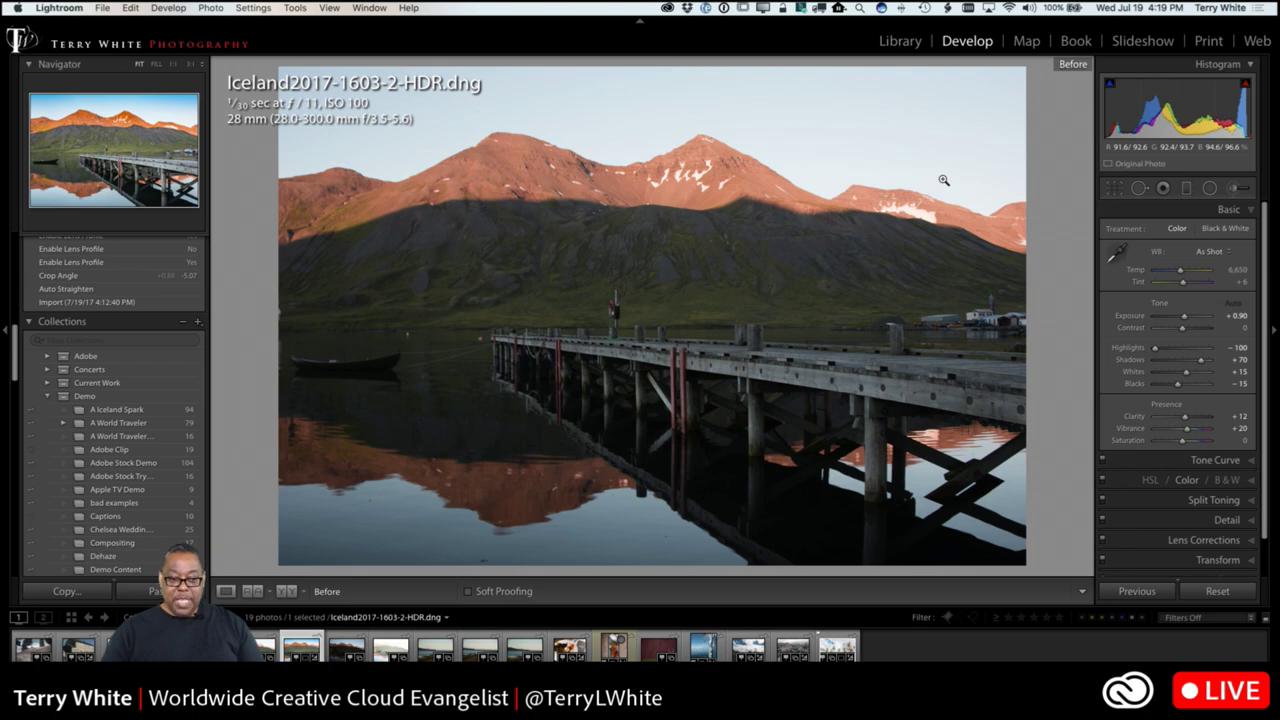
key("backslash")
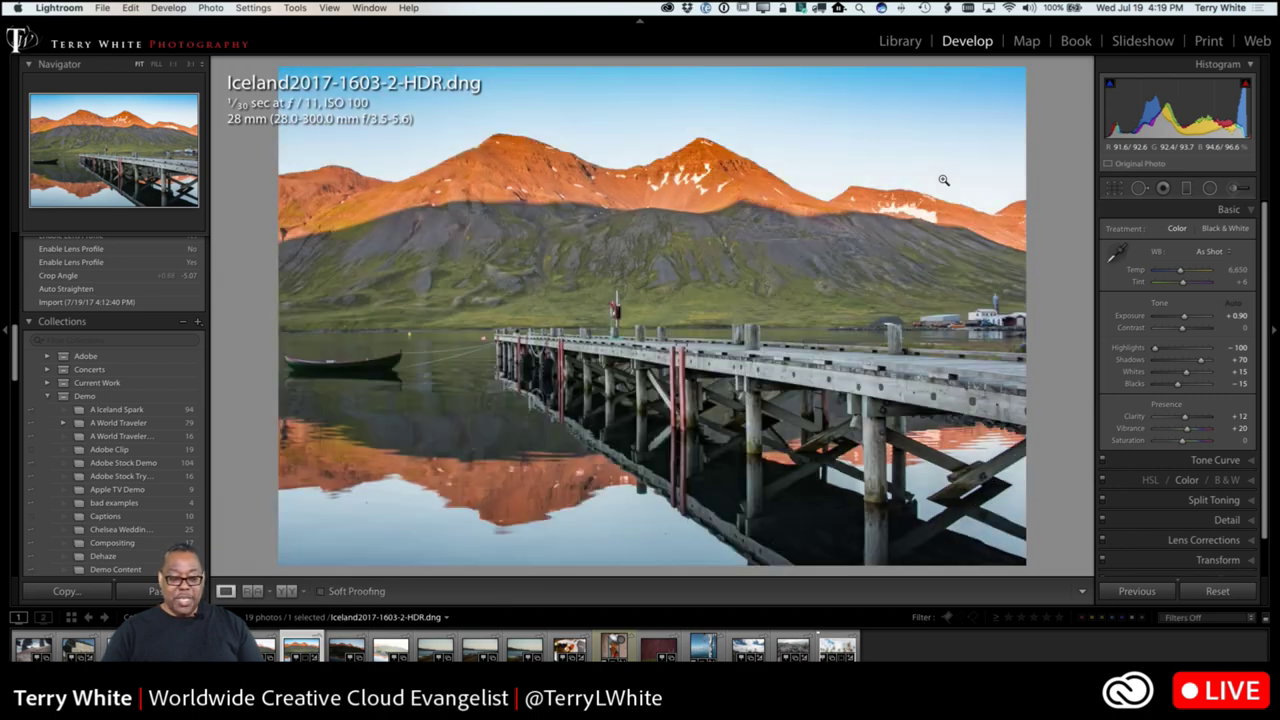
key("backslash")
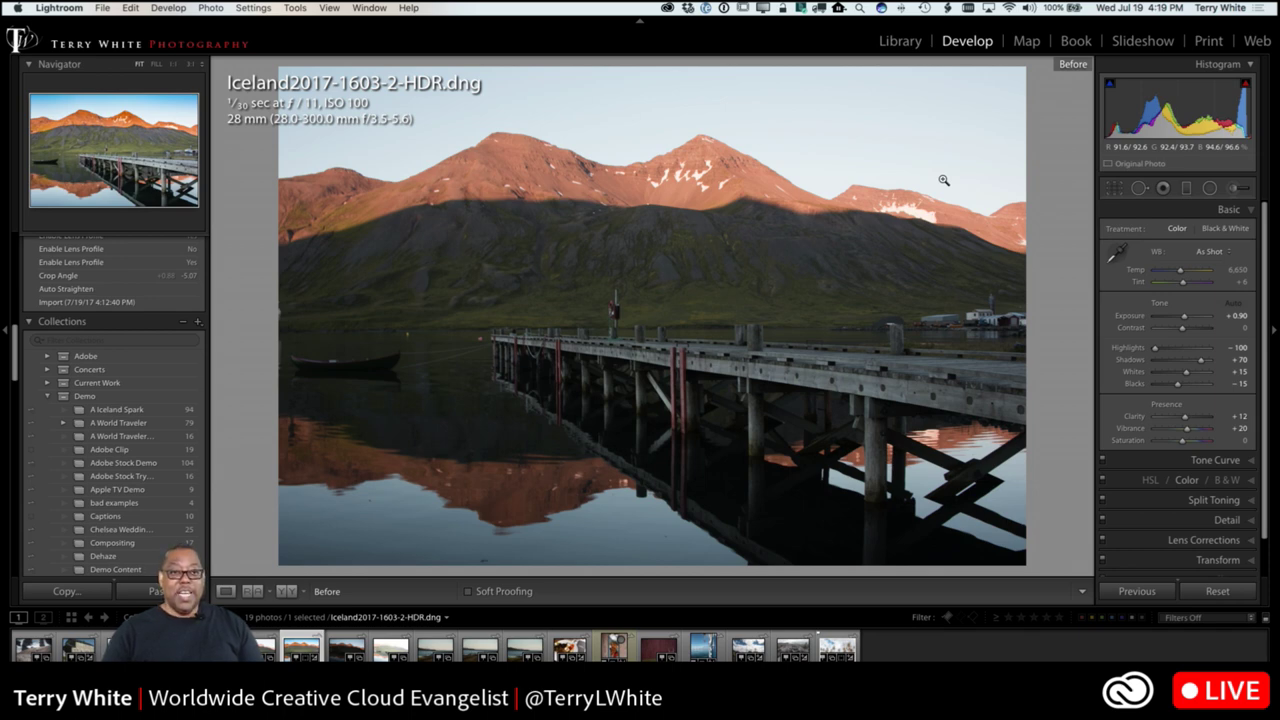
key("backslash")
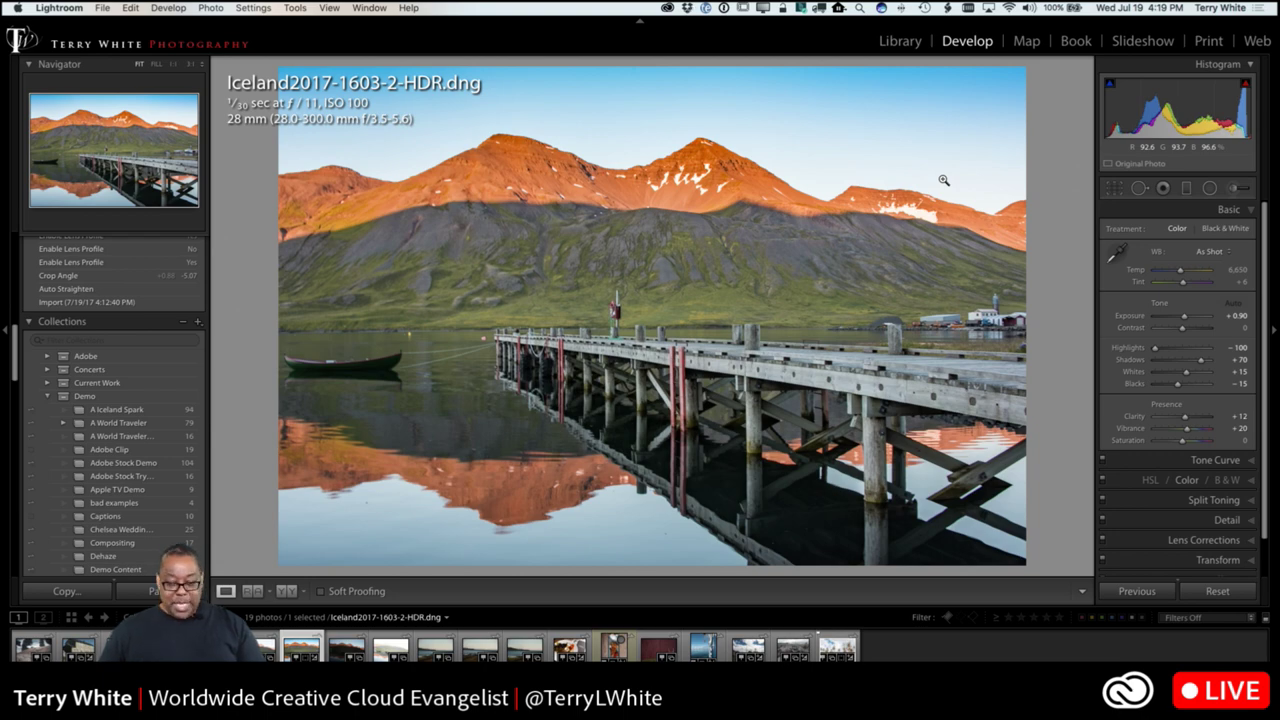
key("g")
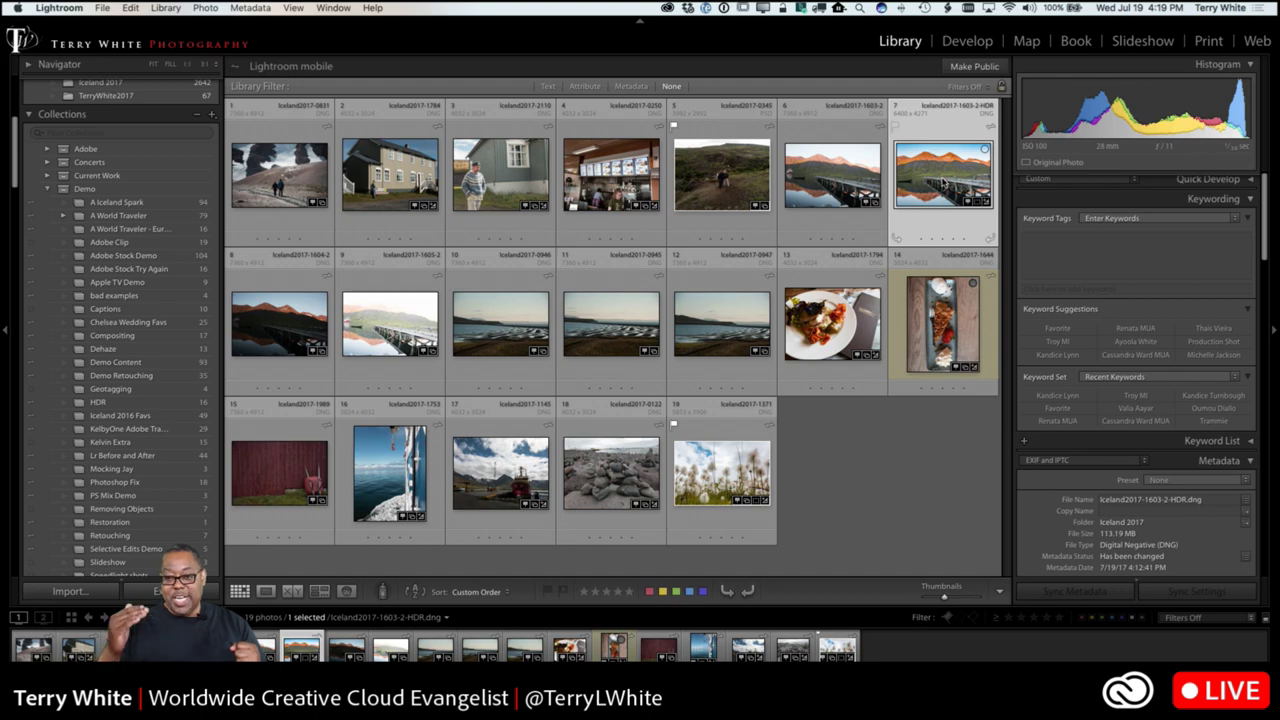
Preview the finished pier photo full screen, then select Iceland2017-0946 and preview it full screen.
key("f")
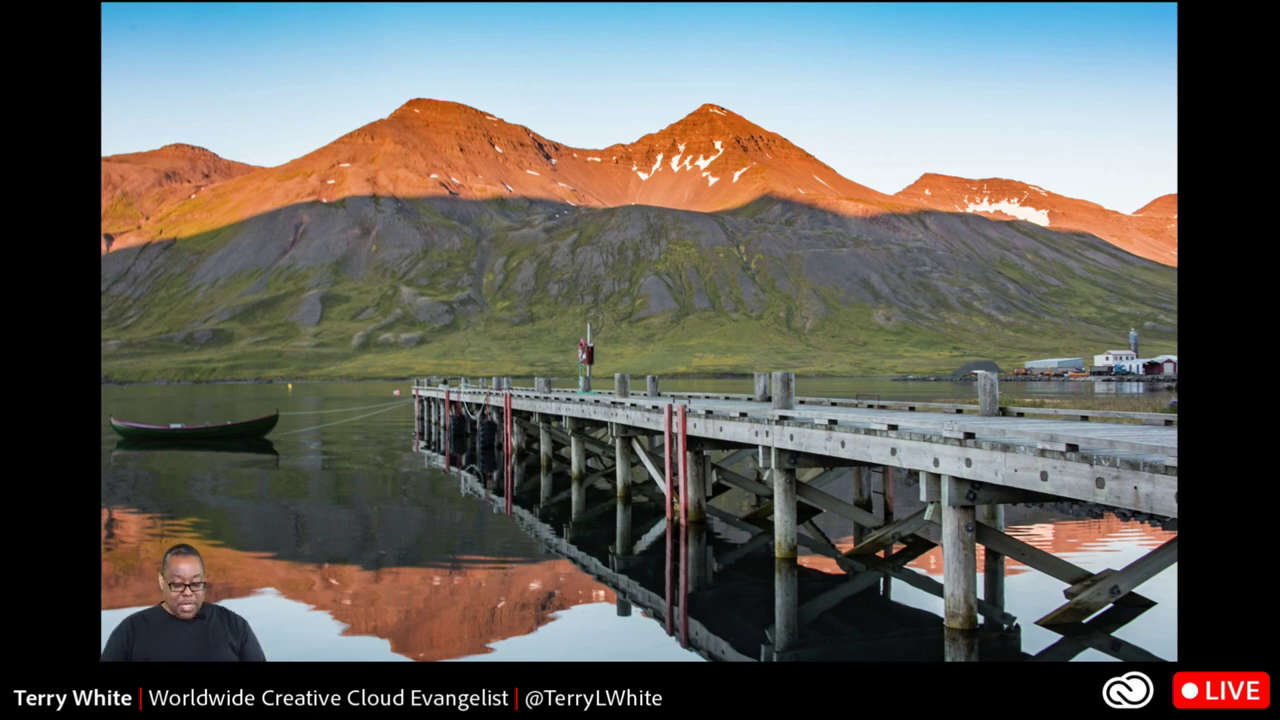
key("f")
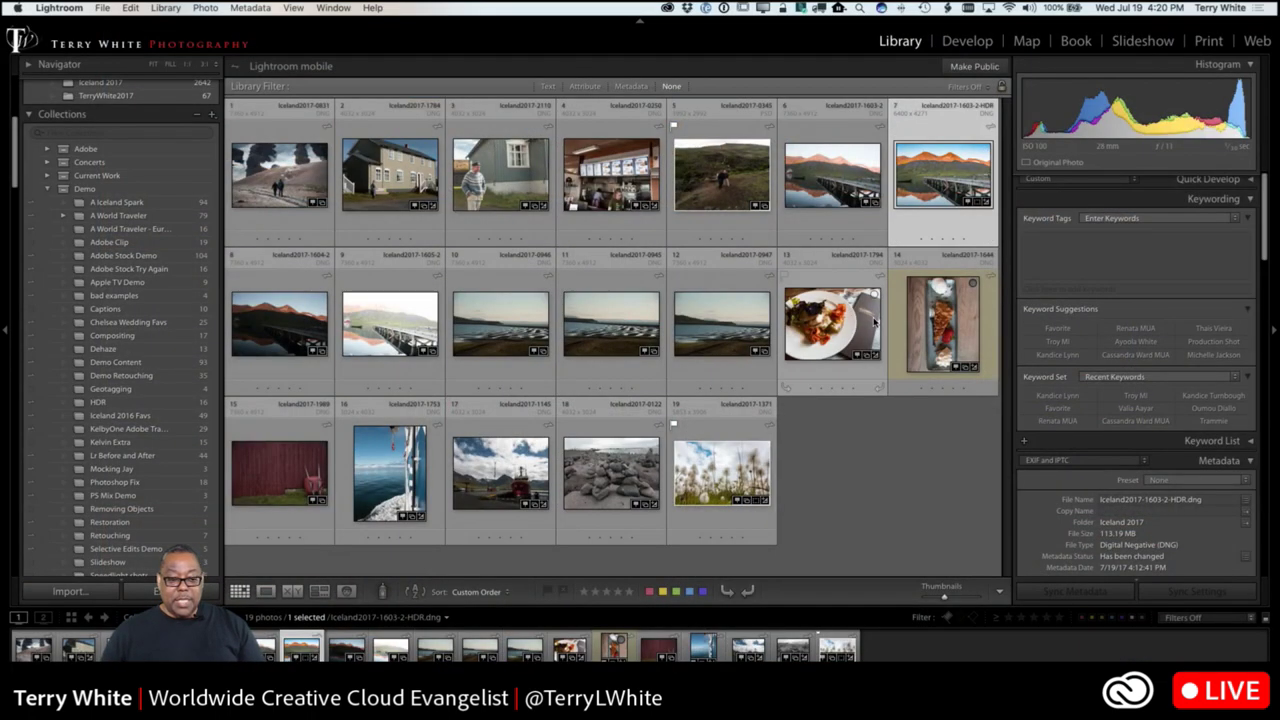
left_click(515, 338)
key("f")
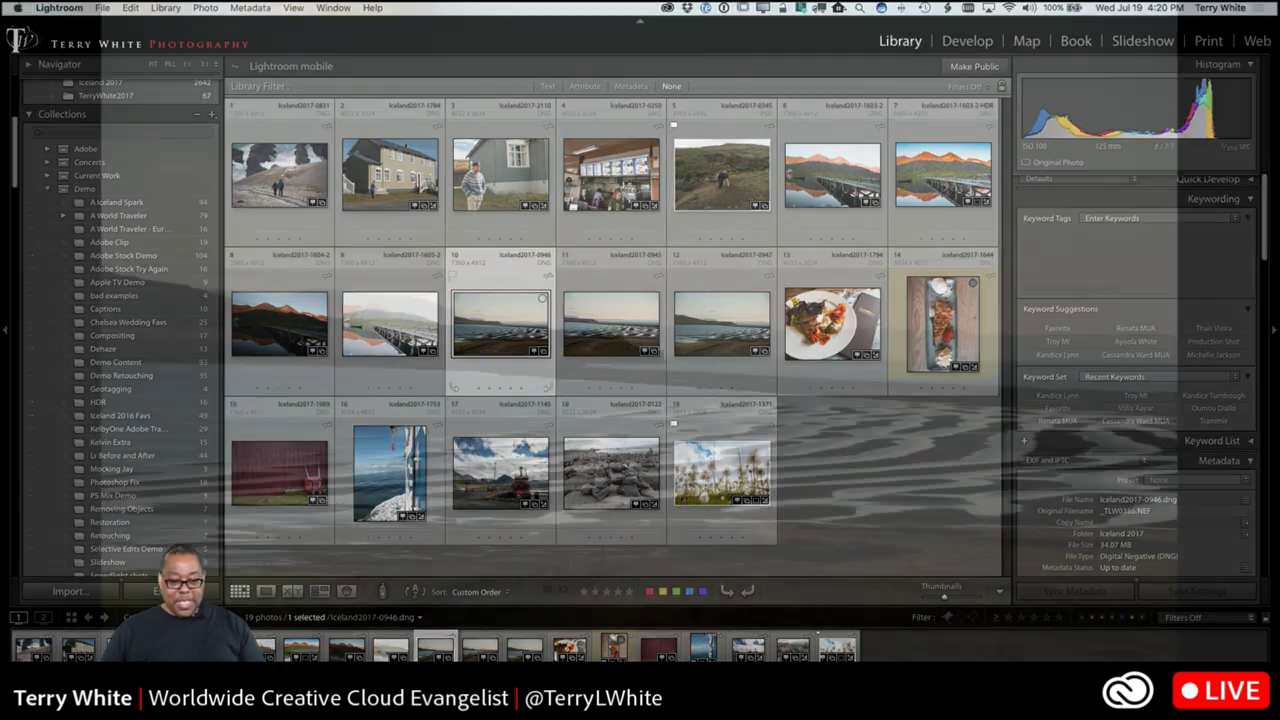
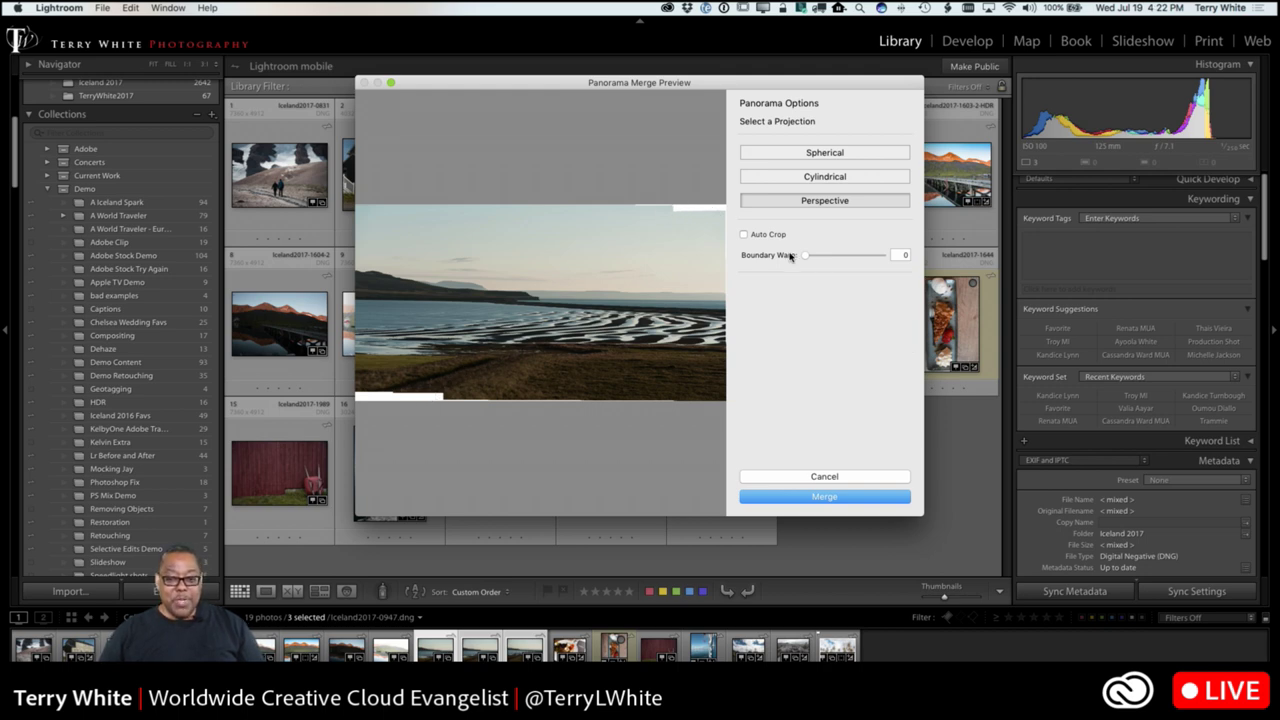
Merge the three beach shots with Auto Crop off and Boundary Warp at 100.
left_click(779, 236)
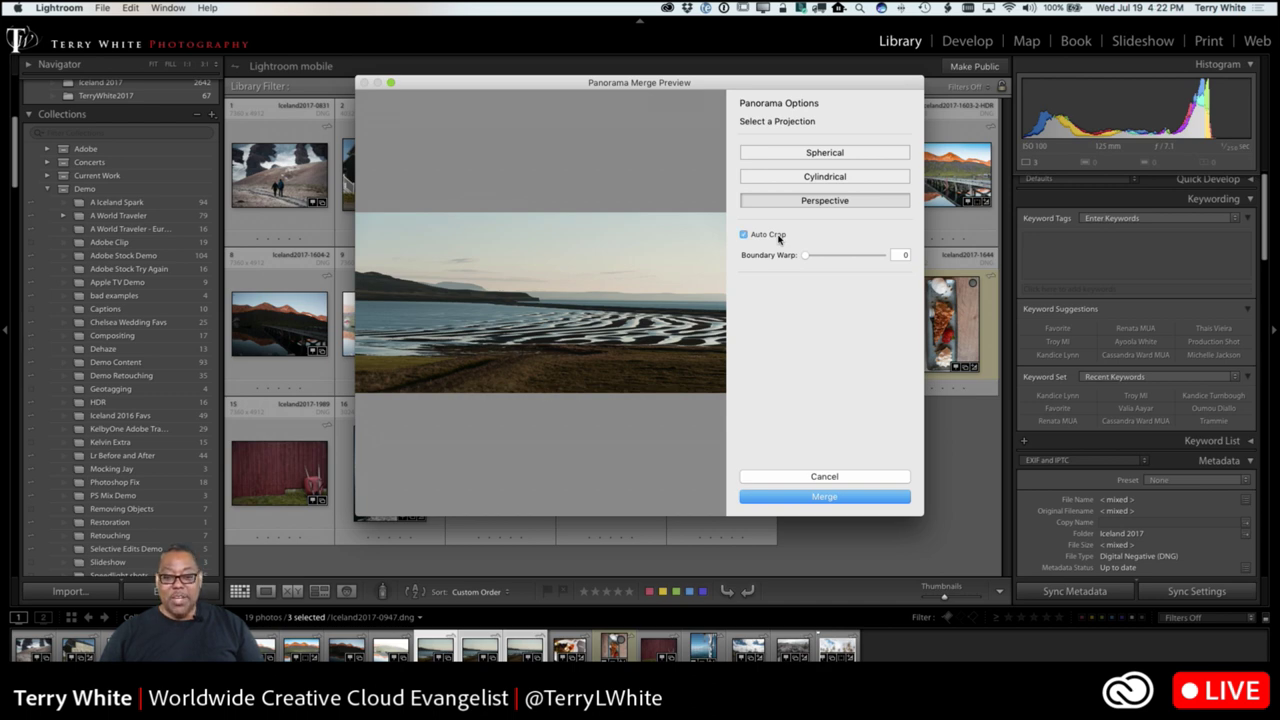
left_click(779, 236)
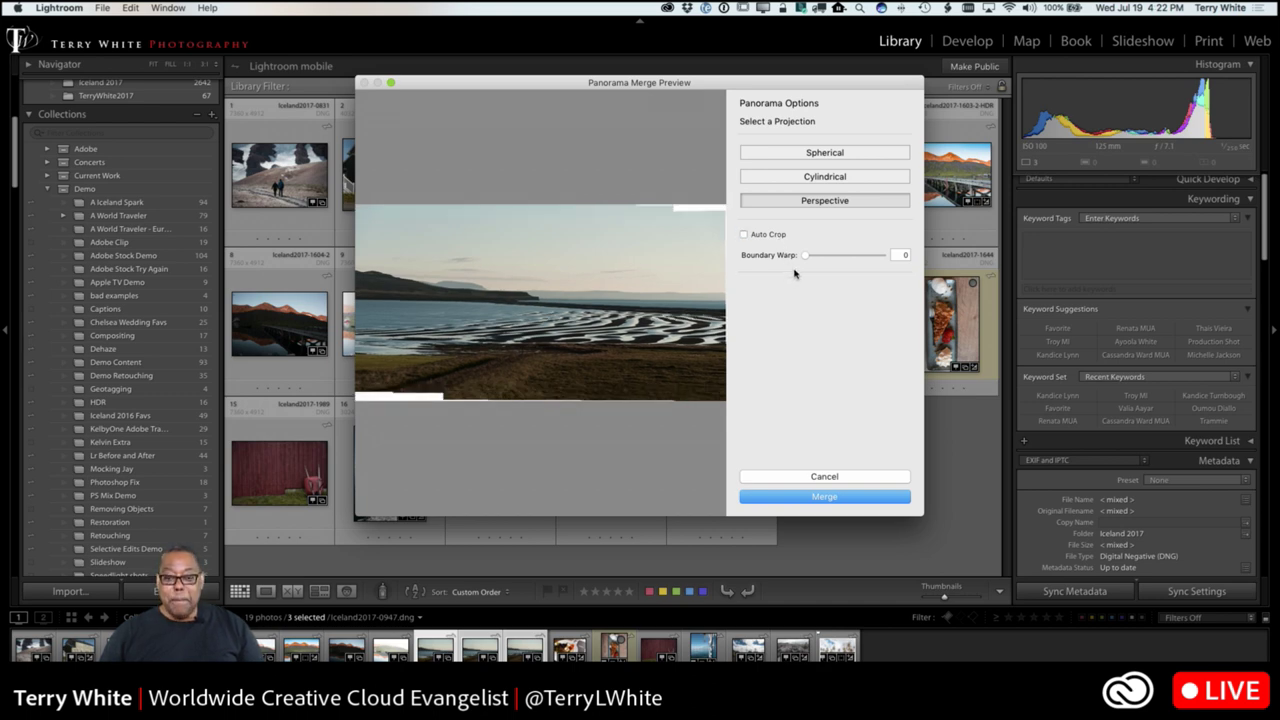
left_click_drag(804, 258, 938, 252)
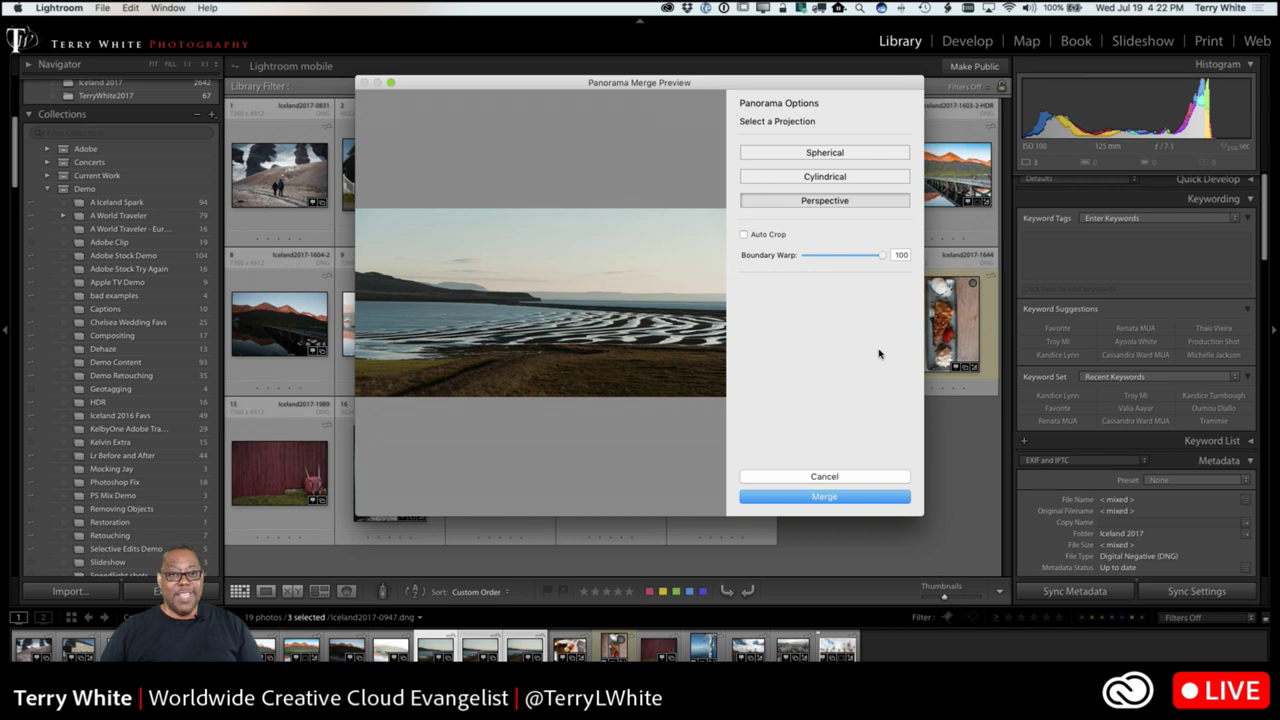
left_click(852, 497)
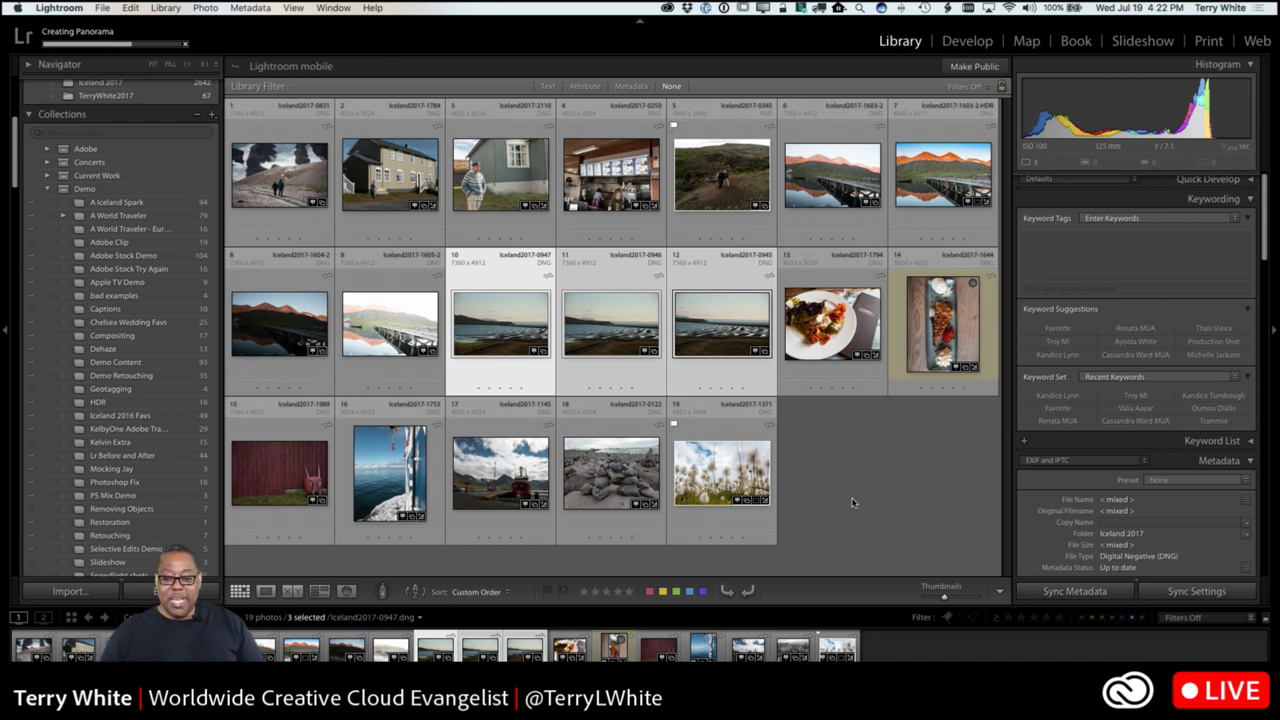
Preview the fish plate and dessert photos full screen, then return to the grid.
left_click(828, 316)
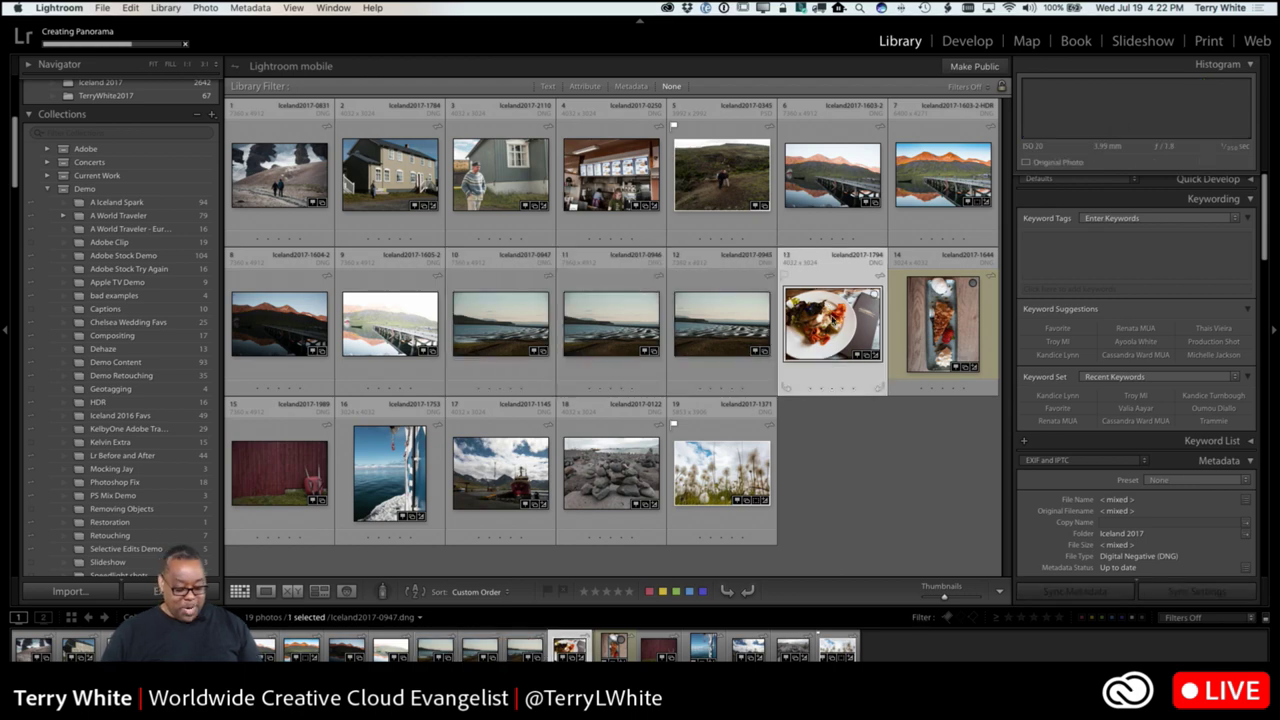
left_click(333, 7)
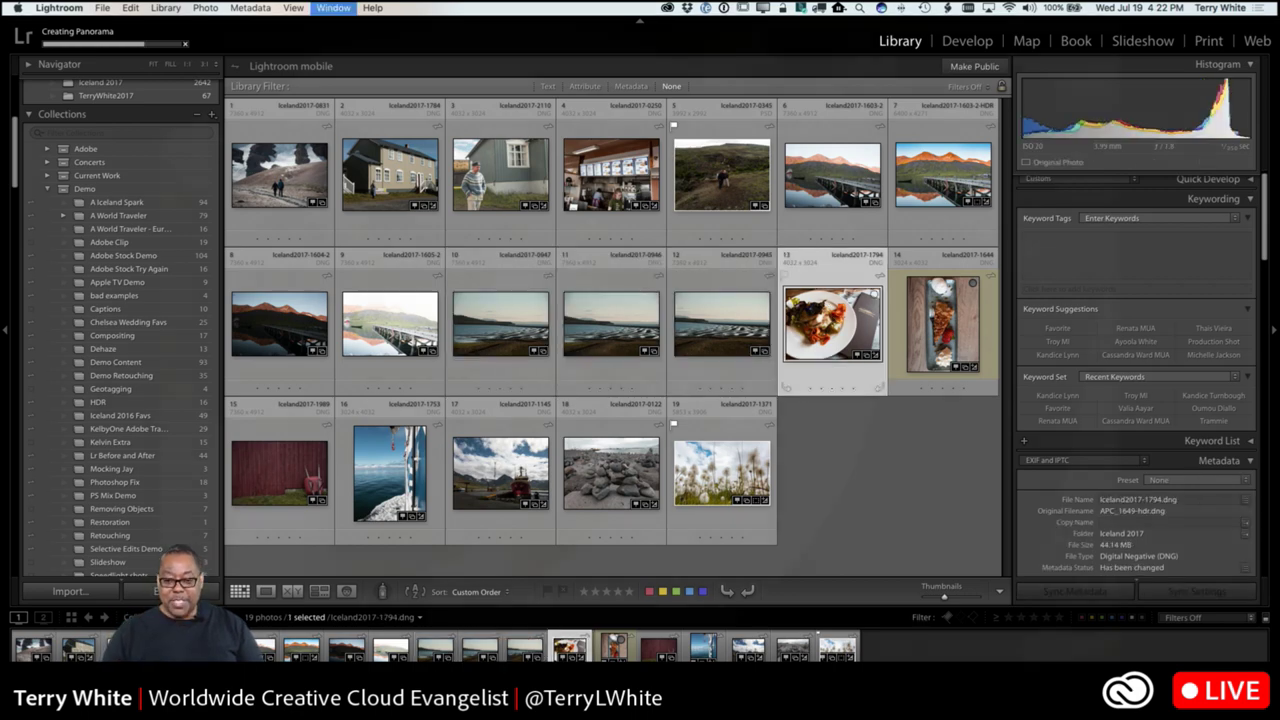
key("f")
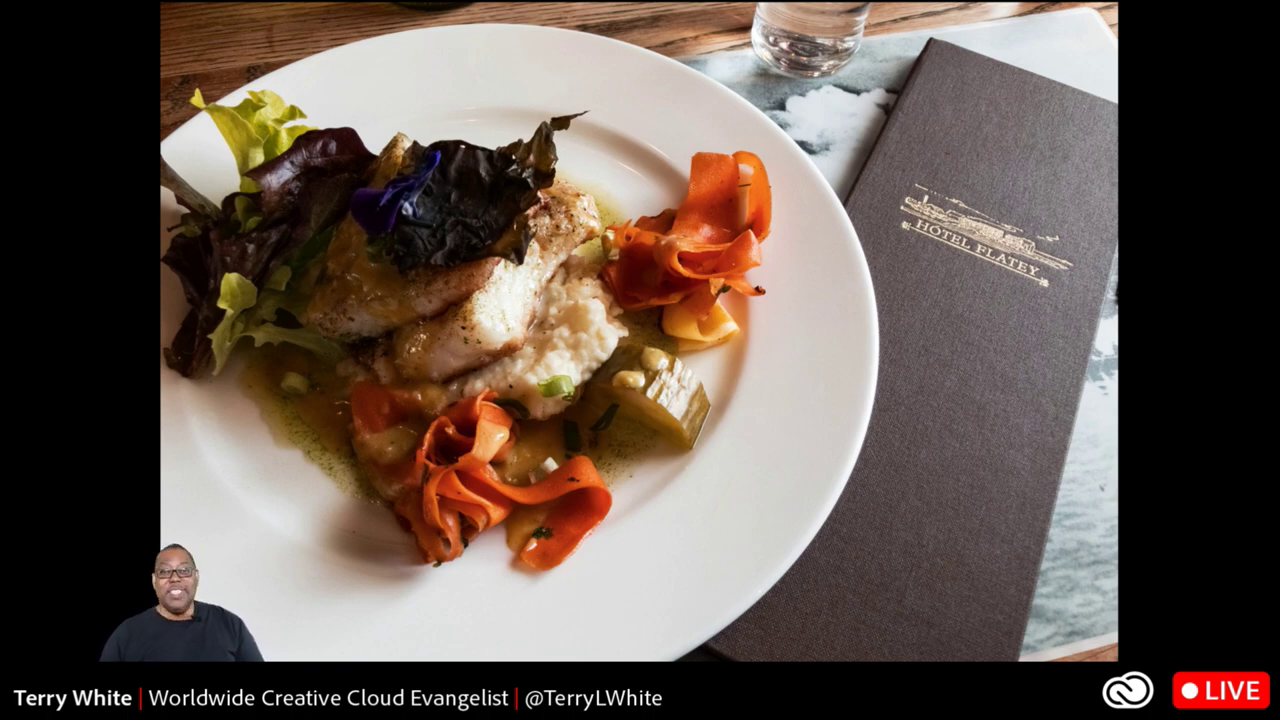
key("Right")
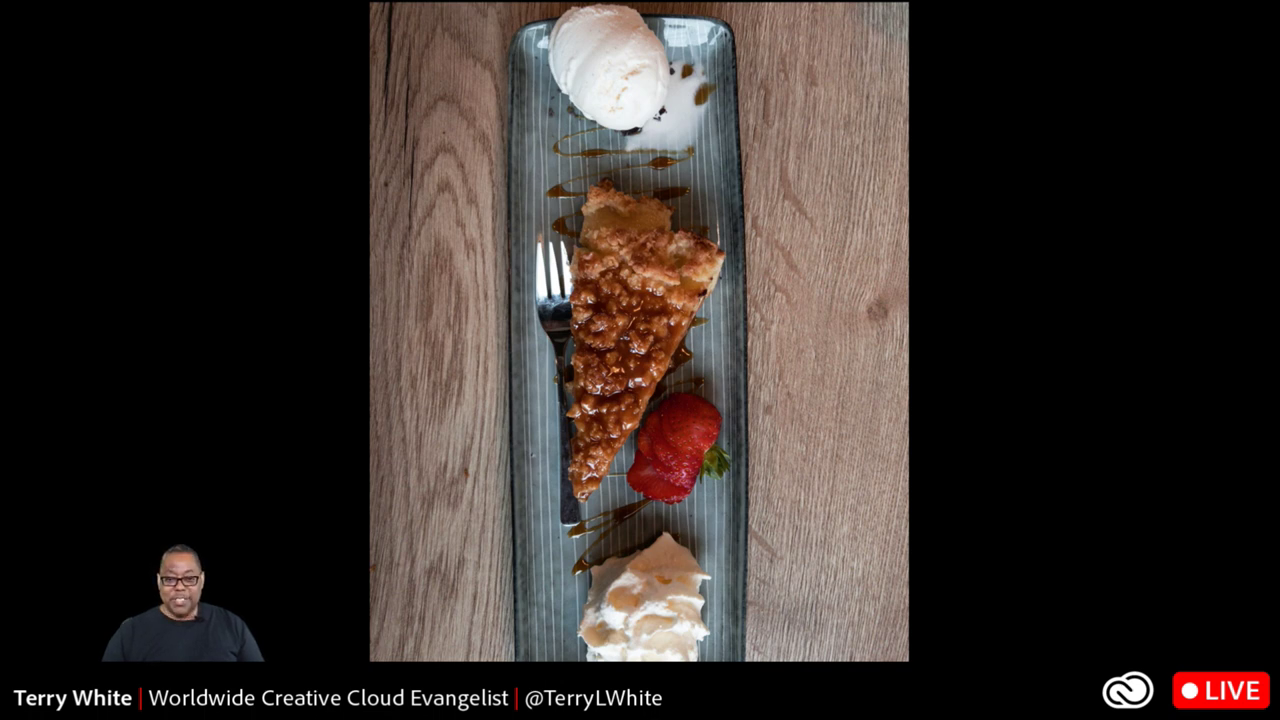
key("Right")
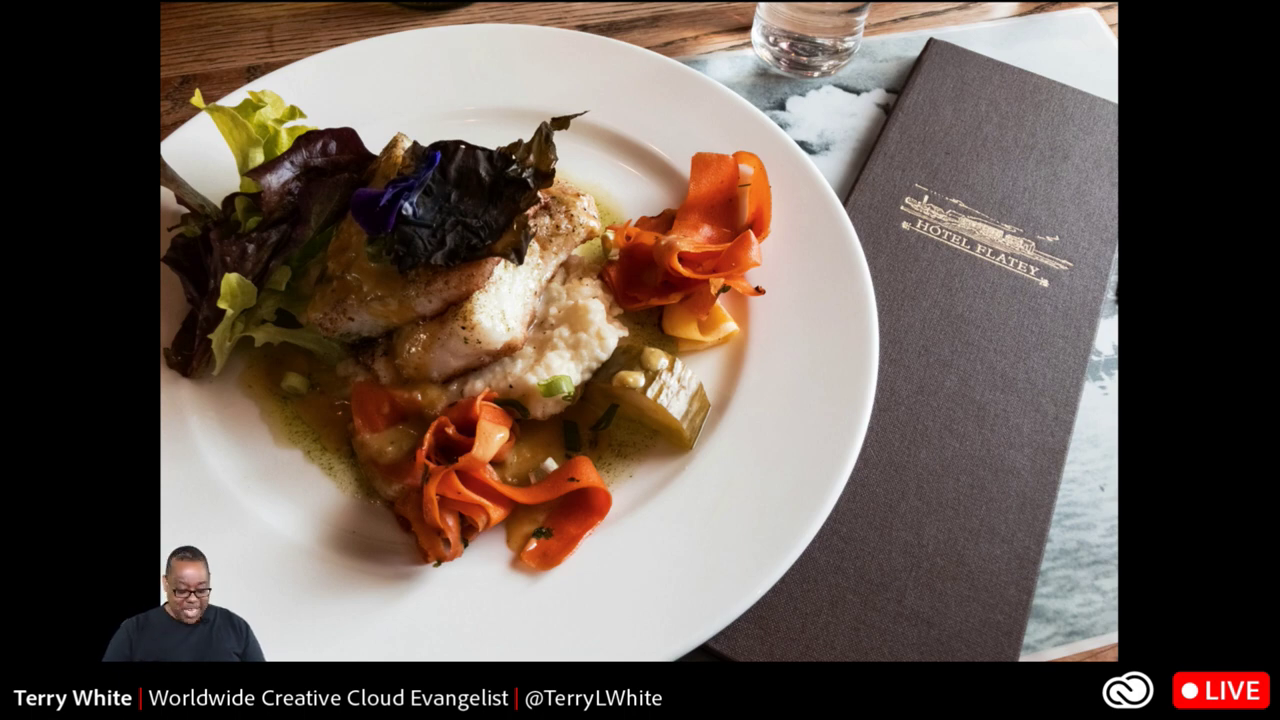
key("Escape")
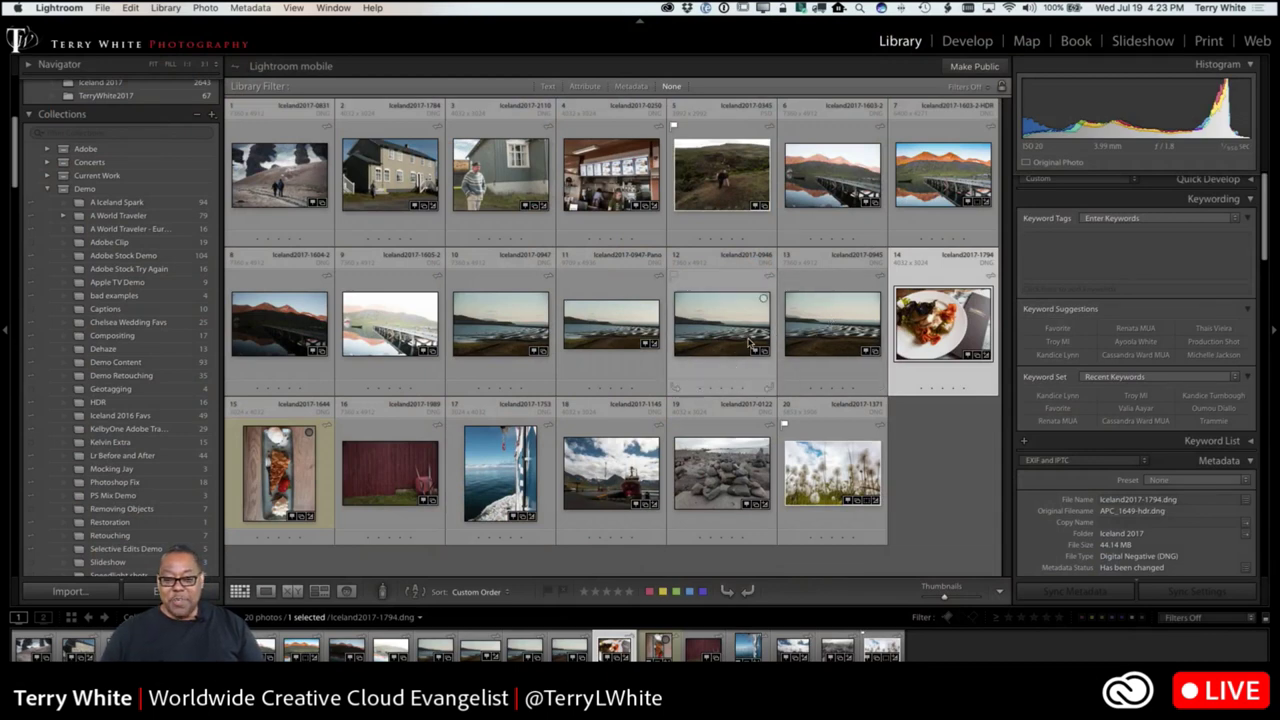
Open the panorama in Develop and enable lens profile and chromatic aberration corrections.
left_click(603, 338)
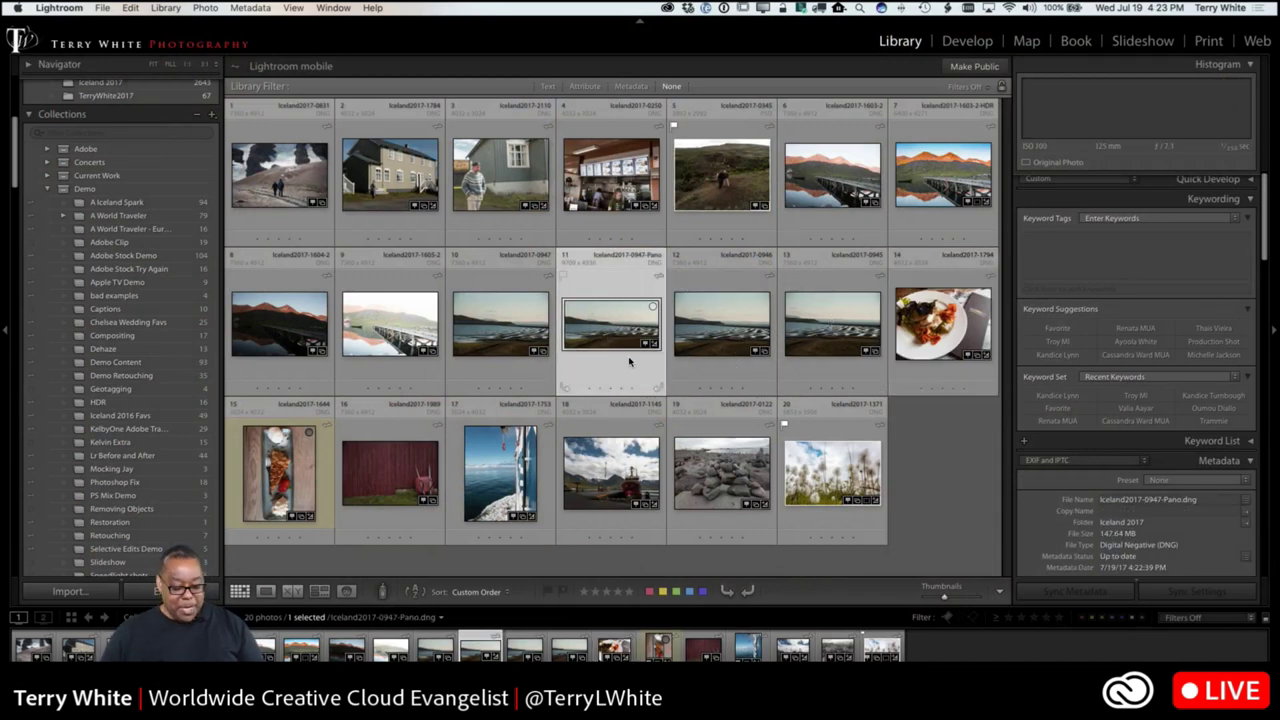
key("d")
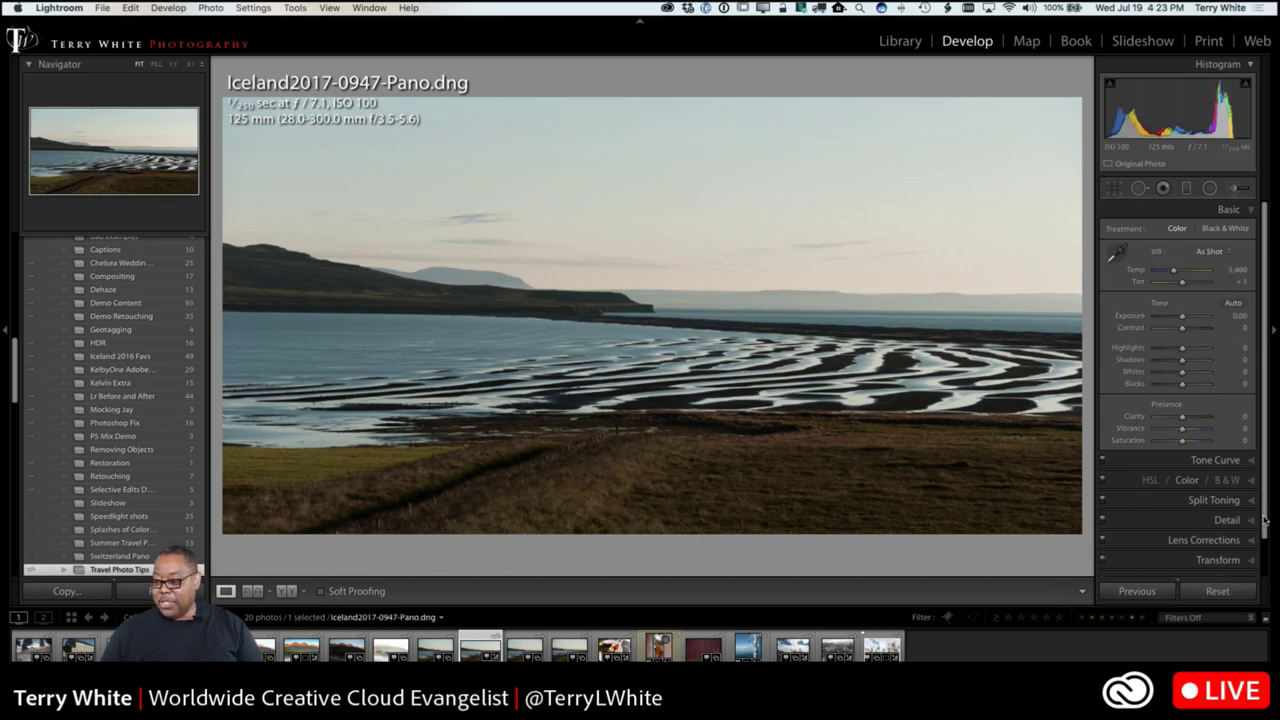
scroll(1265, 520, "down", 2)
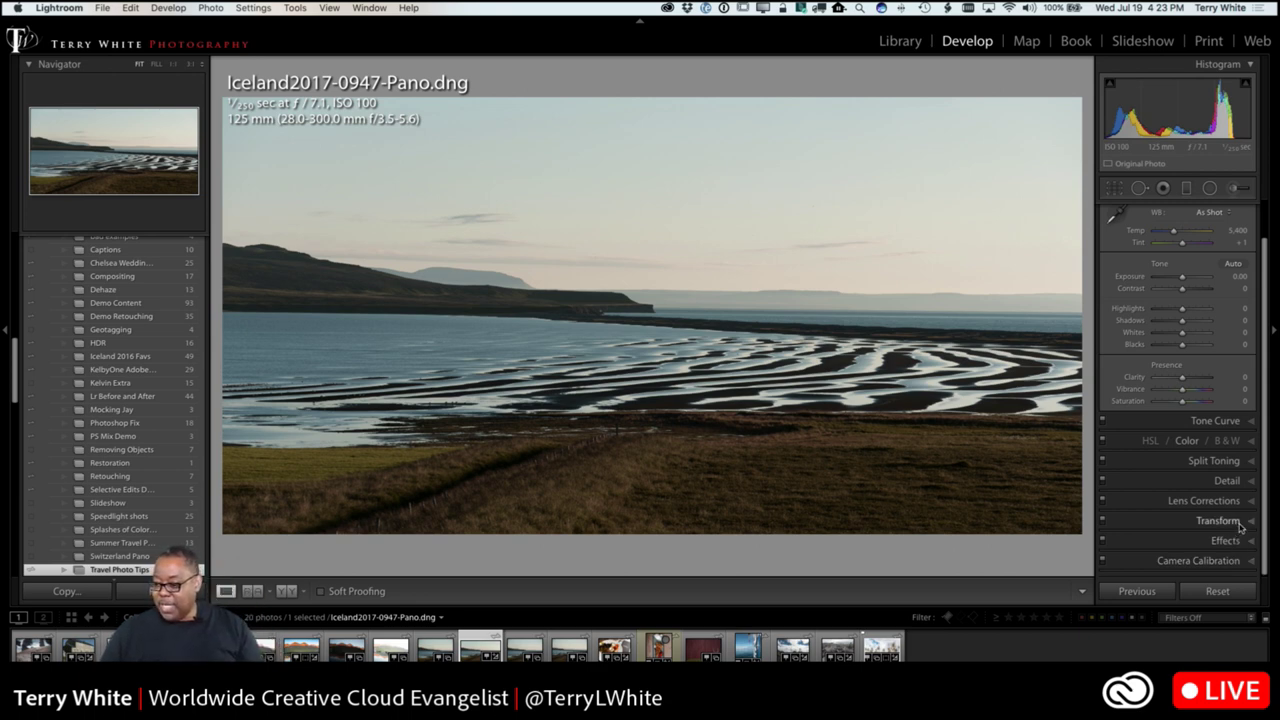
left_click(1238, 501)
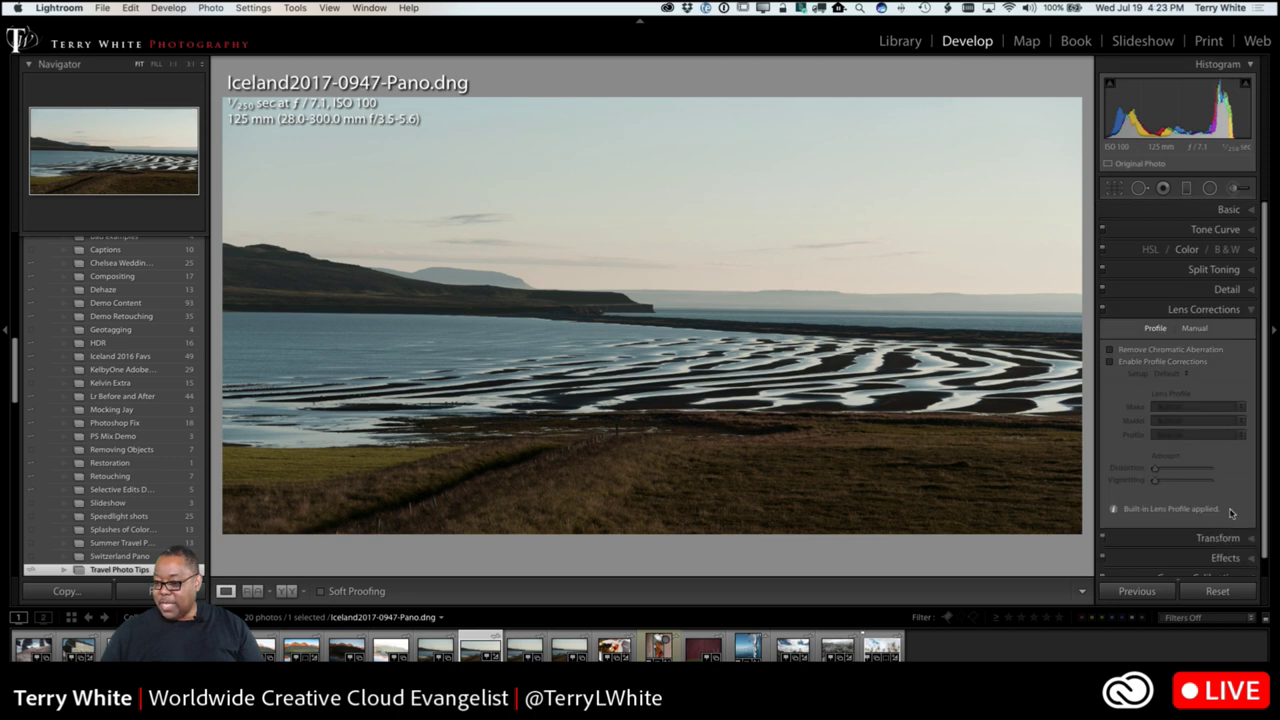
left_click(1143, 351)
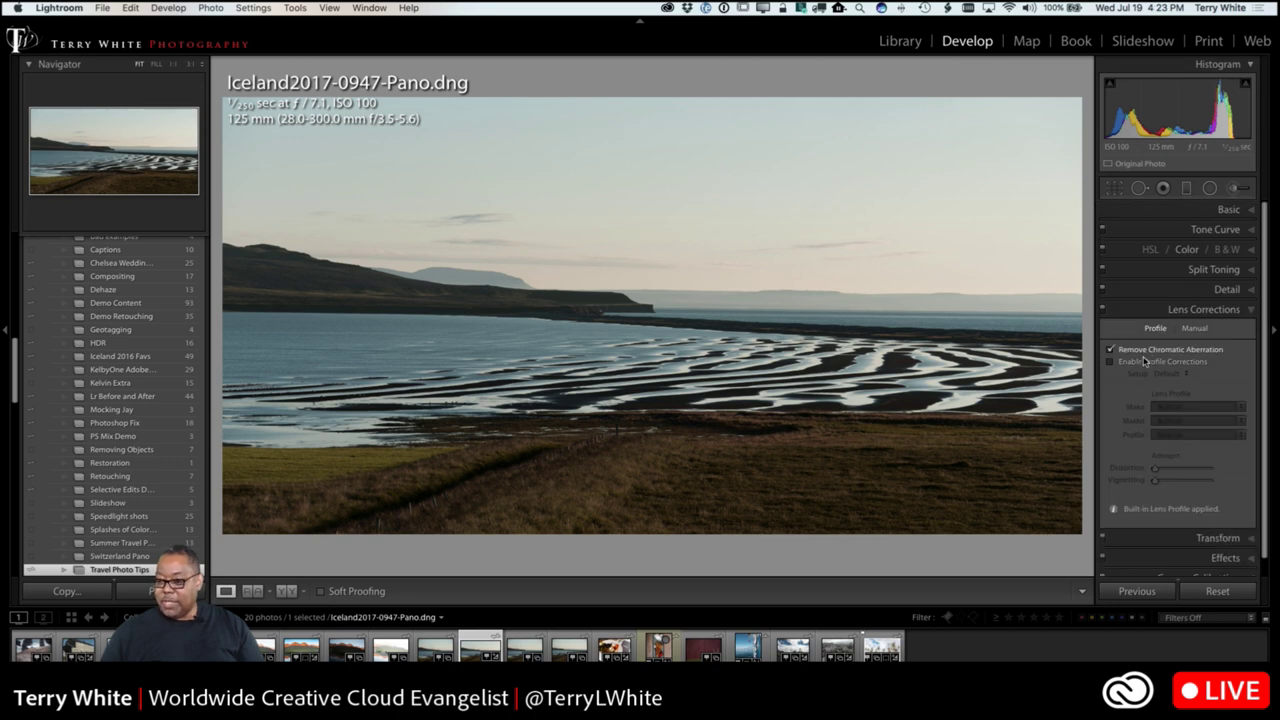
left_click(1143, 362)
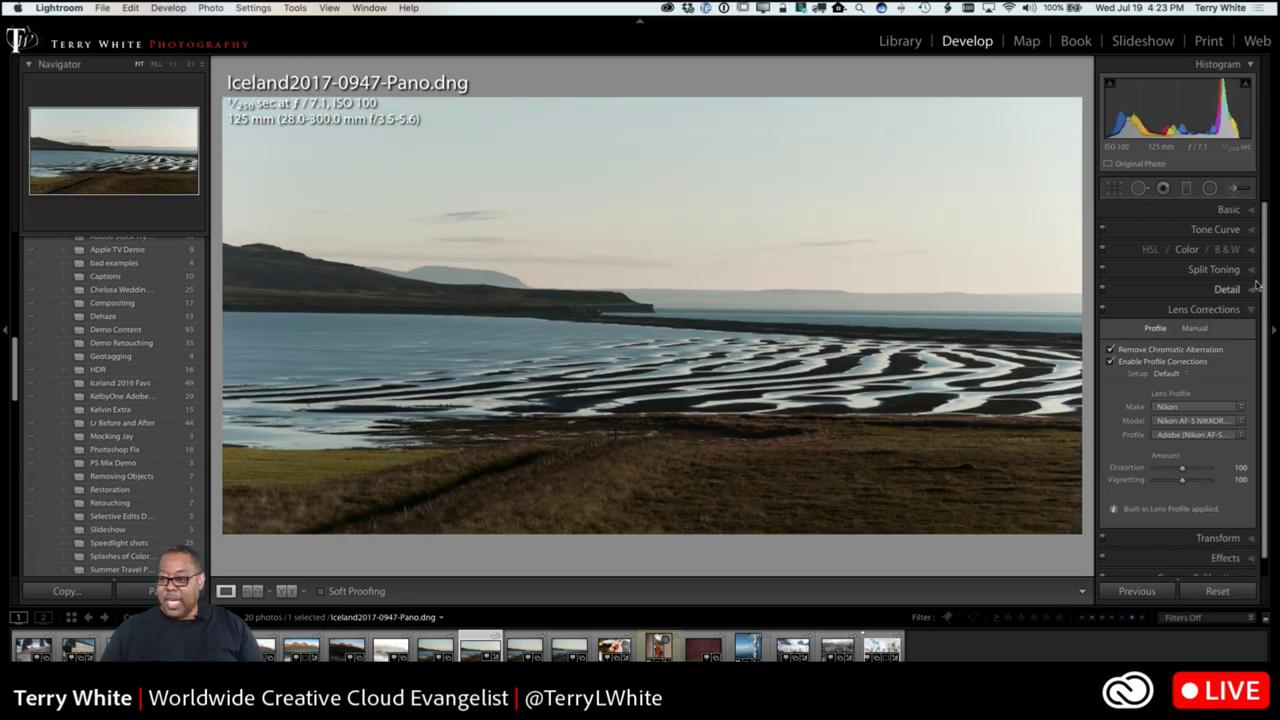
Set Blacks to −22, Whites to +43 and Vibrance to +29 in the Basic panel.
left_click(1242, 211)
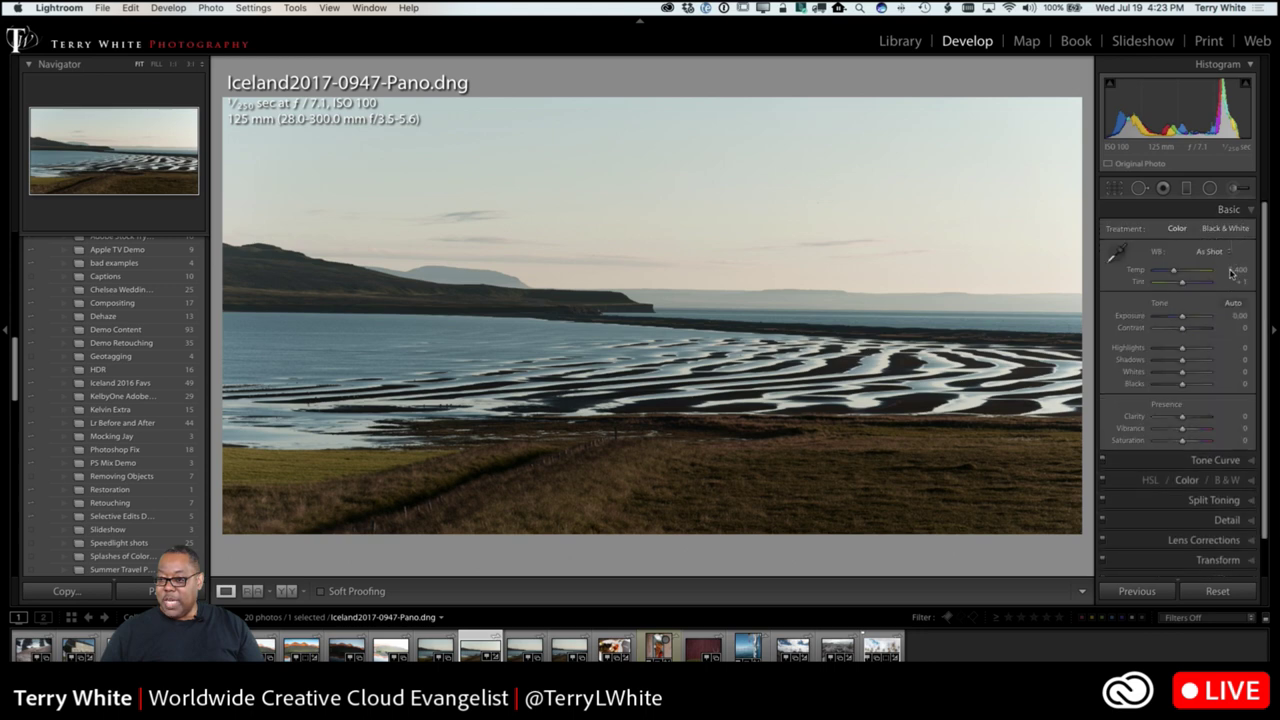
double_click(1182, 384, "shift")
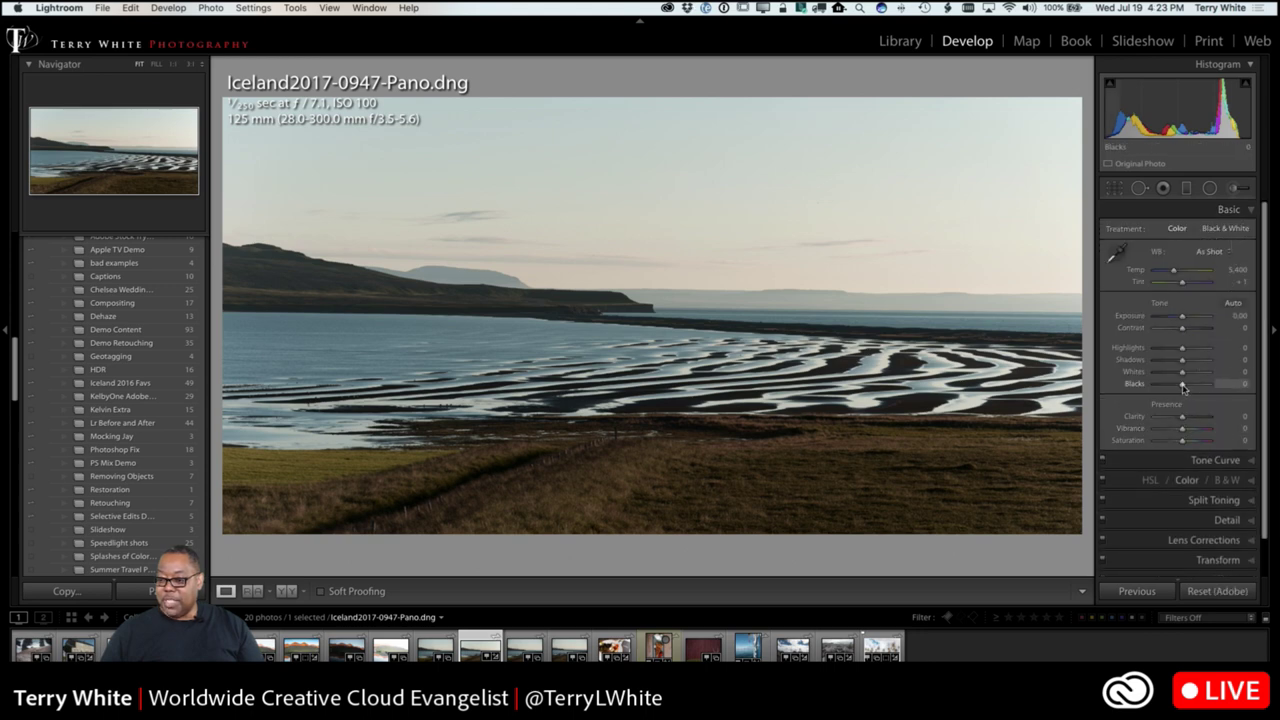
double_click(1183, 372, "shift")
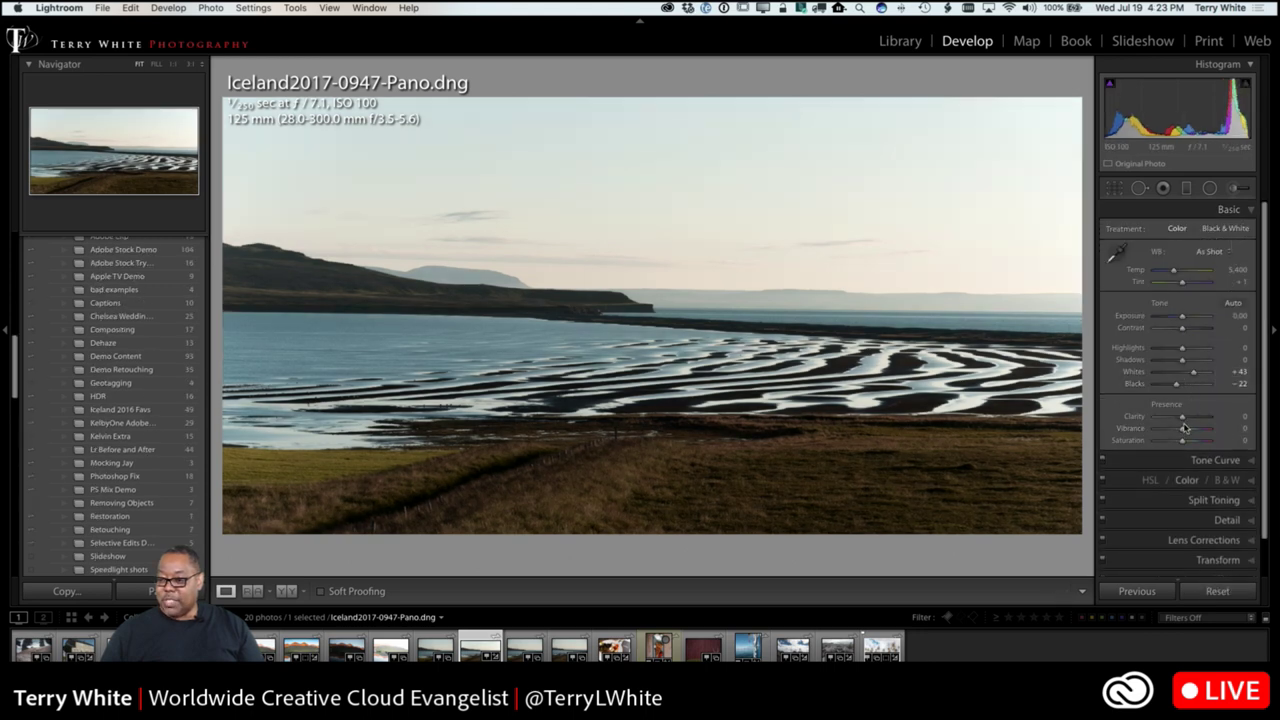
left_click_drag(1182, 430, 1192, 441)
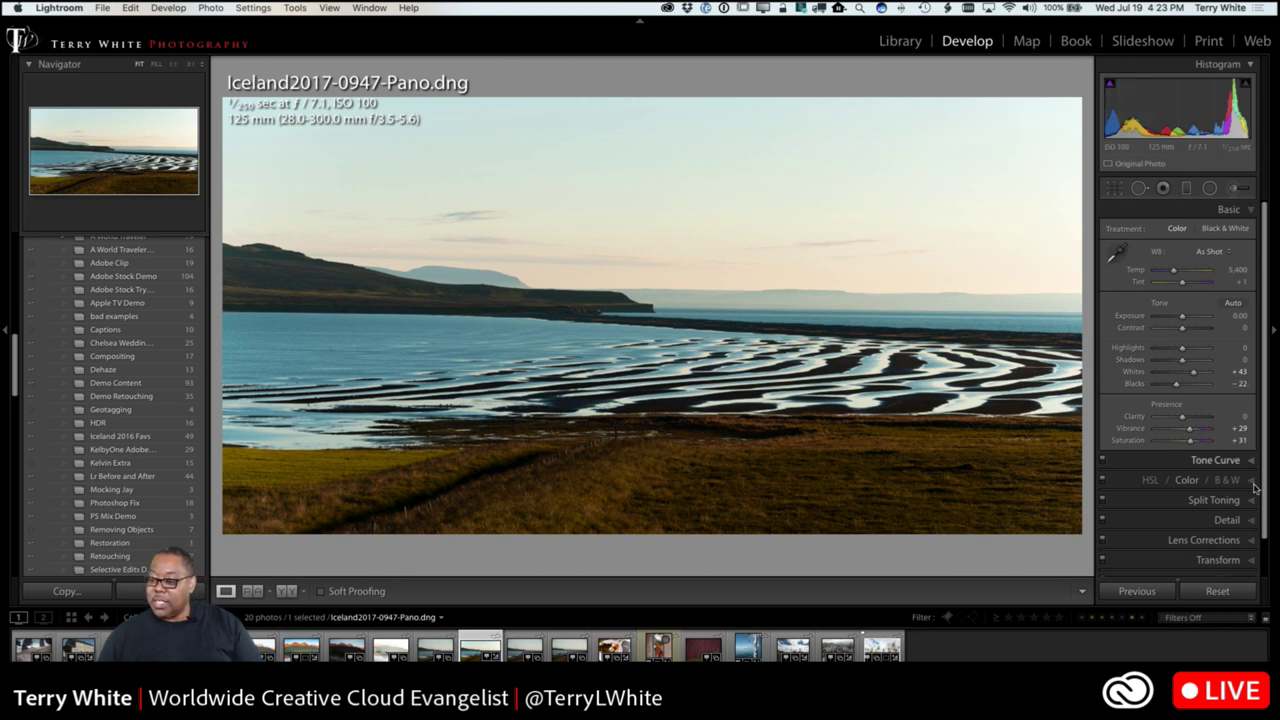
Set Dehaze to 15 in the Effects panel and return to the grid.
scroll(1263, 492, "down", 2)
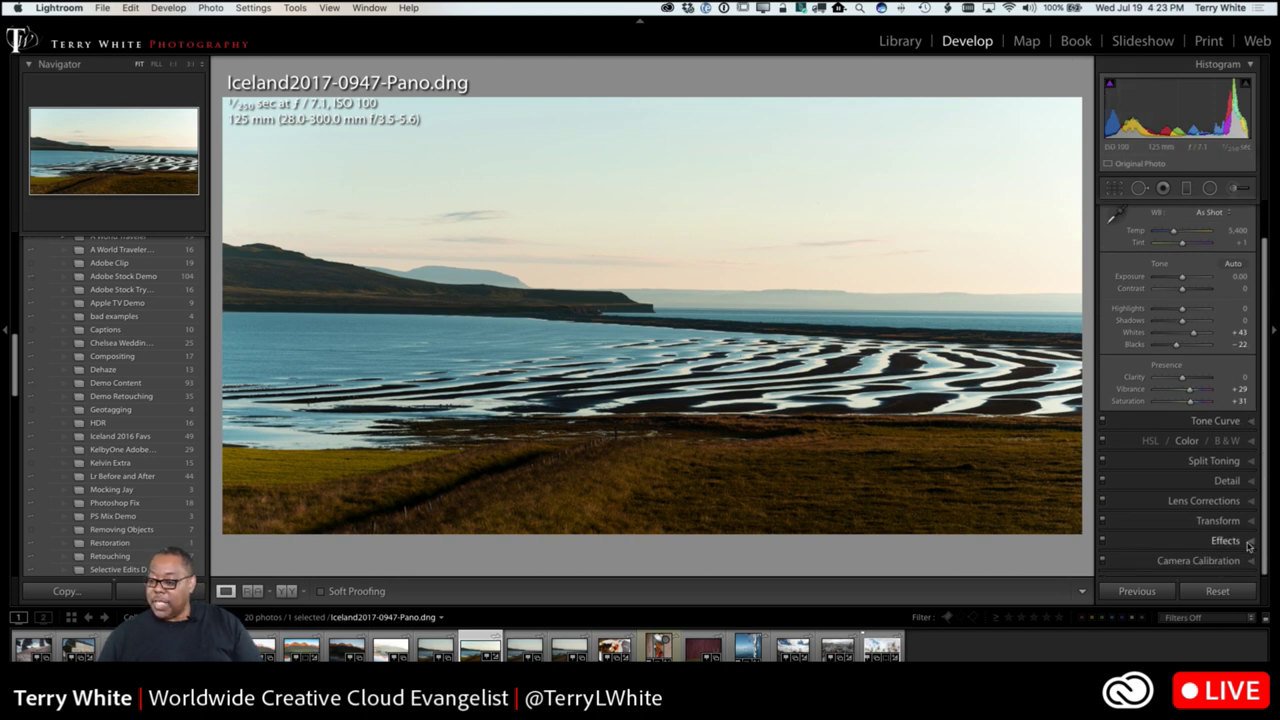
left_click(1205, 543)
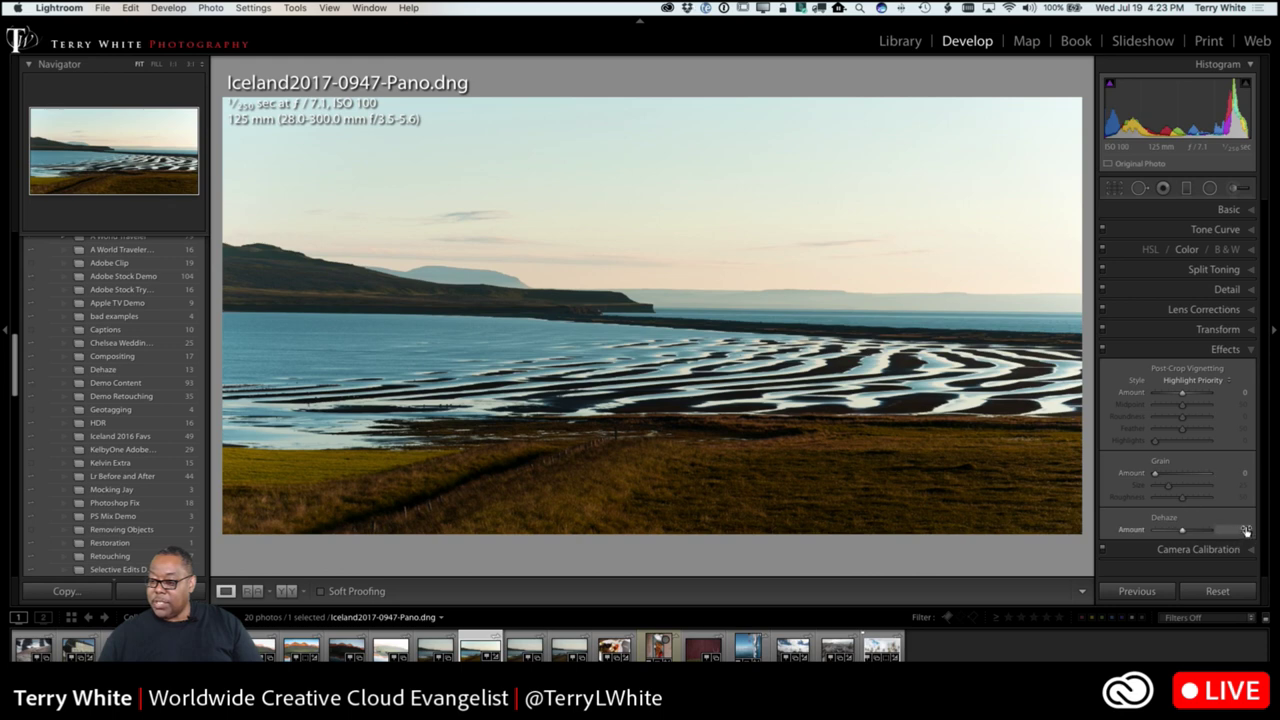
left_click(1231, 529)
type("15")
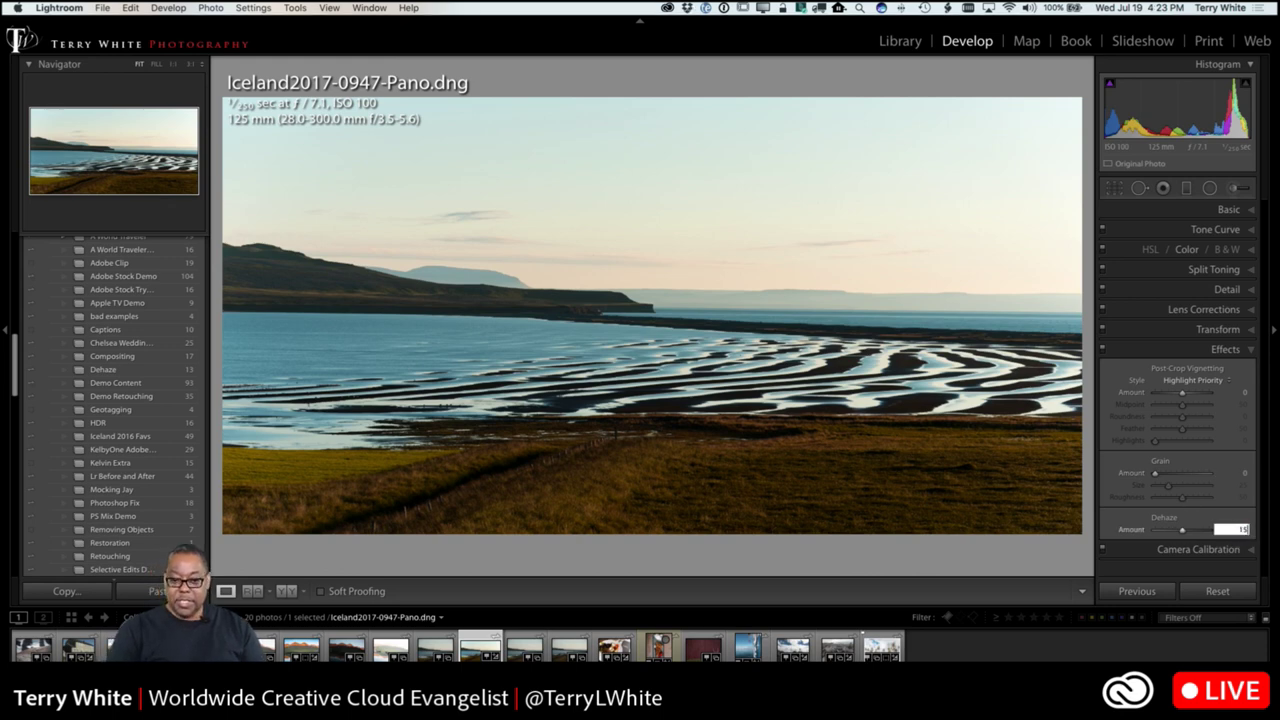
key("Tab")
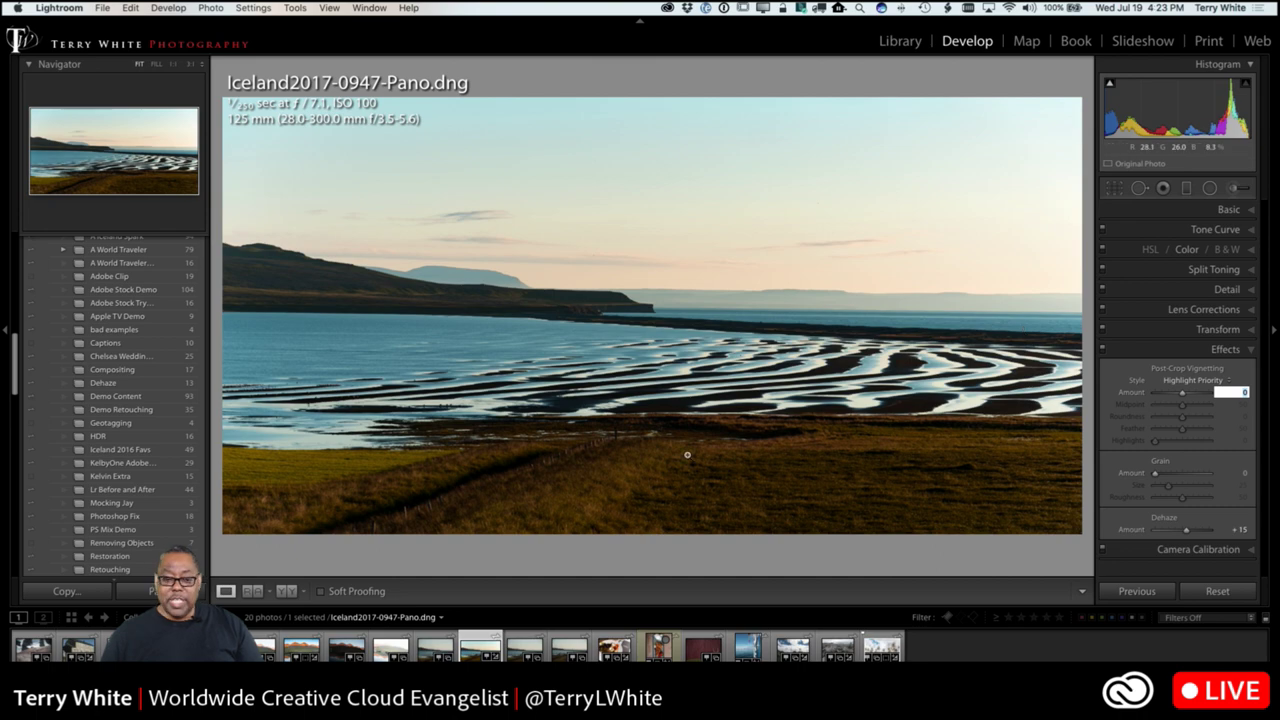
key("g")
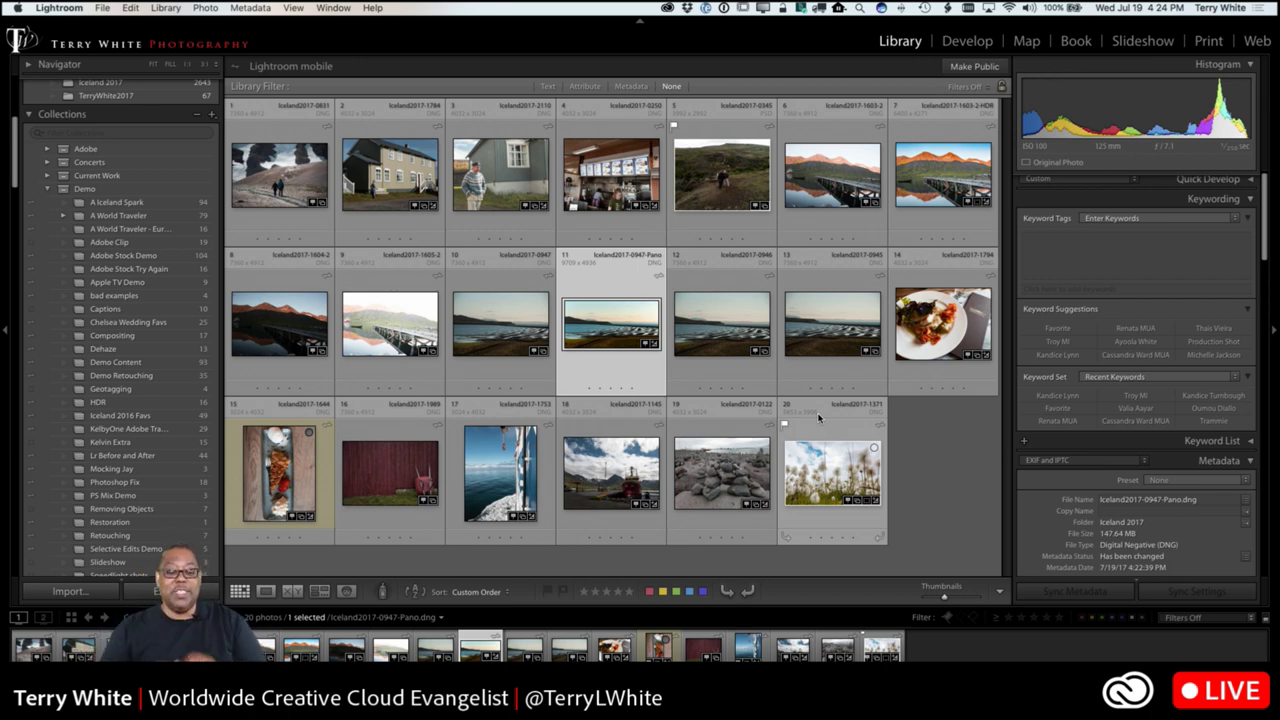
View the ship-side sea photo full screen, then the stone cairns and cotton-grass photos.
left_click(504, 487)
key("f")
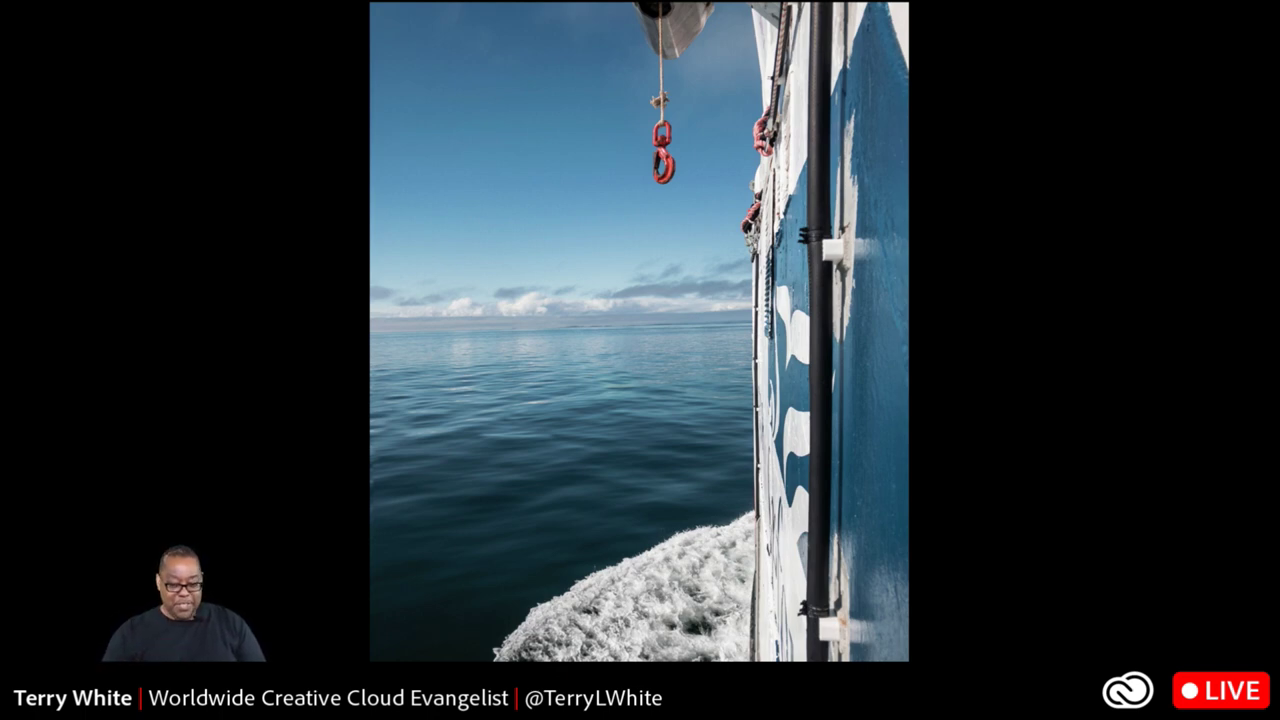
key("Escape")
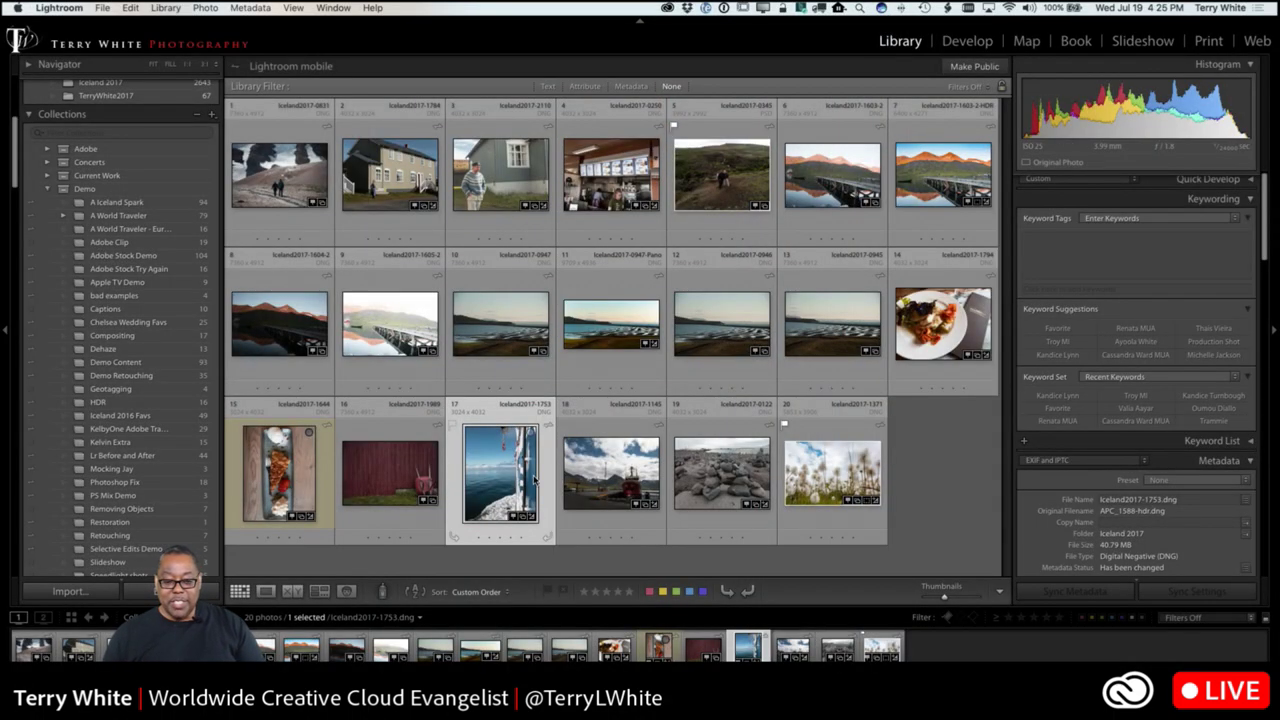
left_click(706, 484)
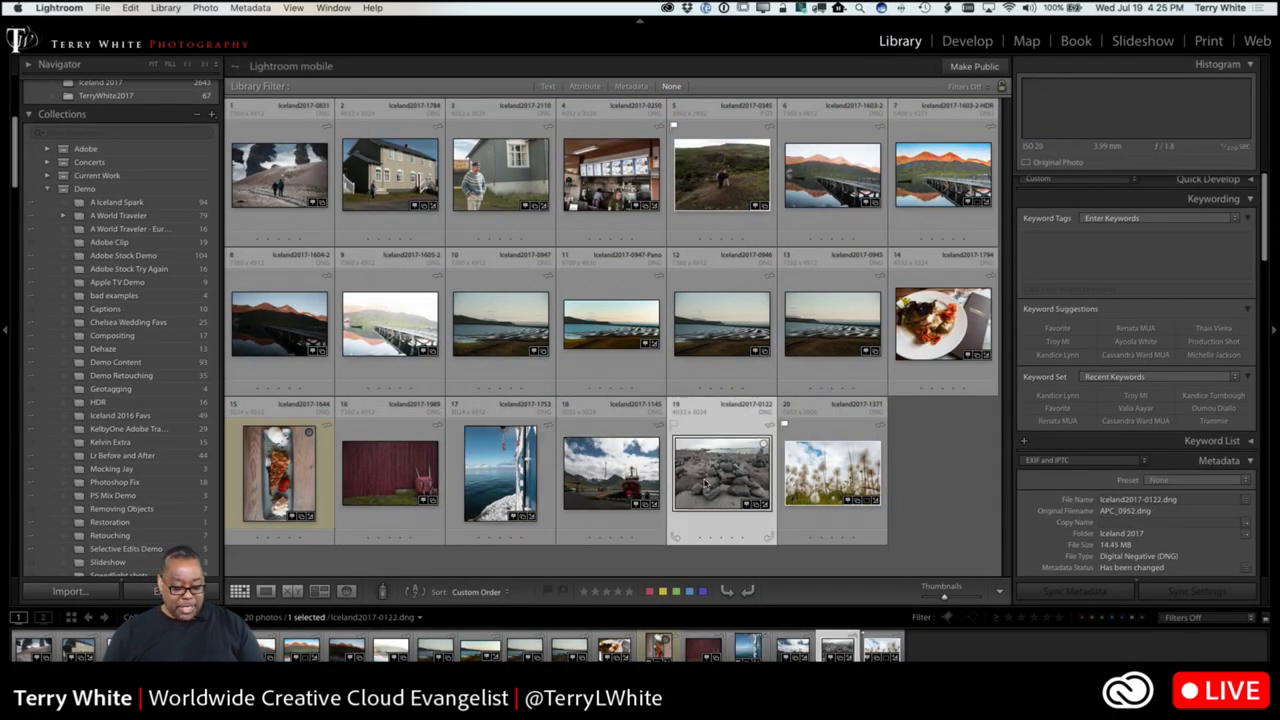
key("f")
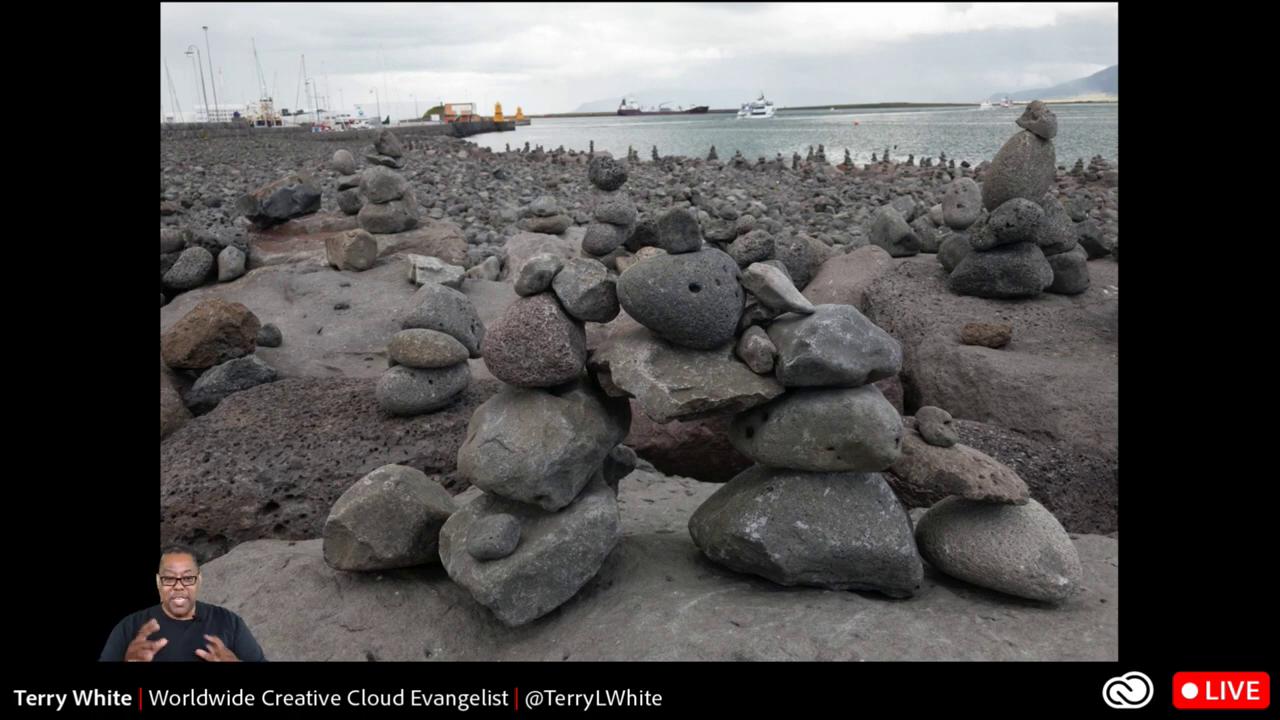
key("Right")
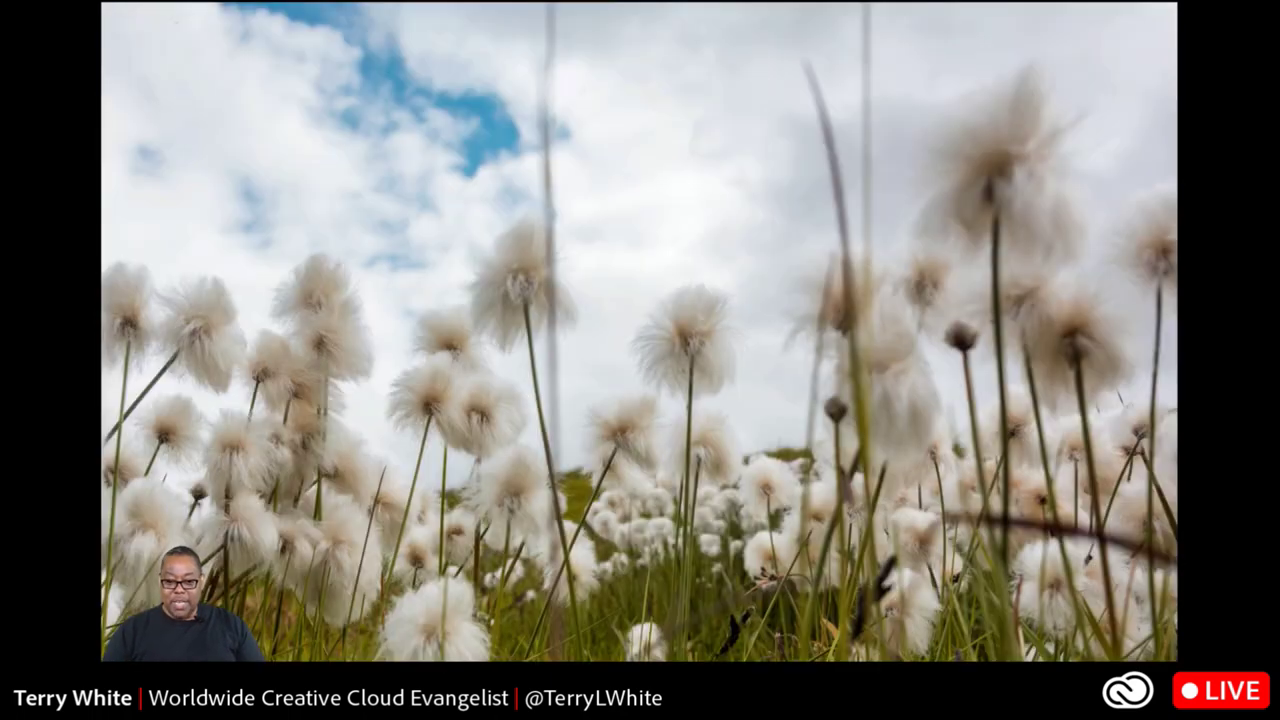